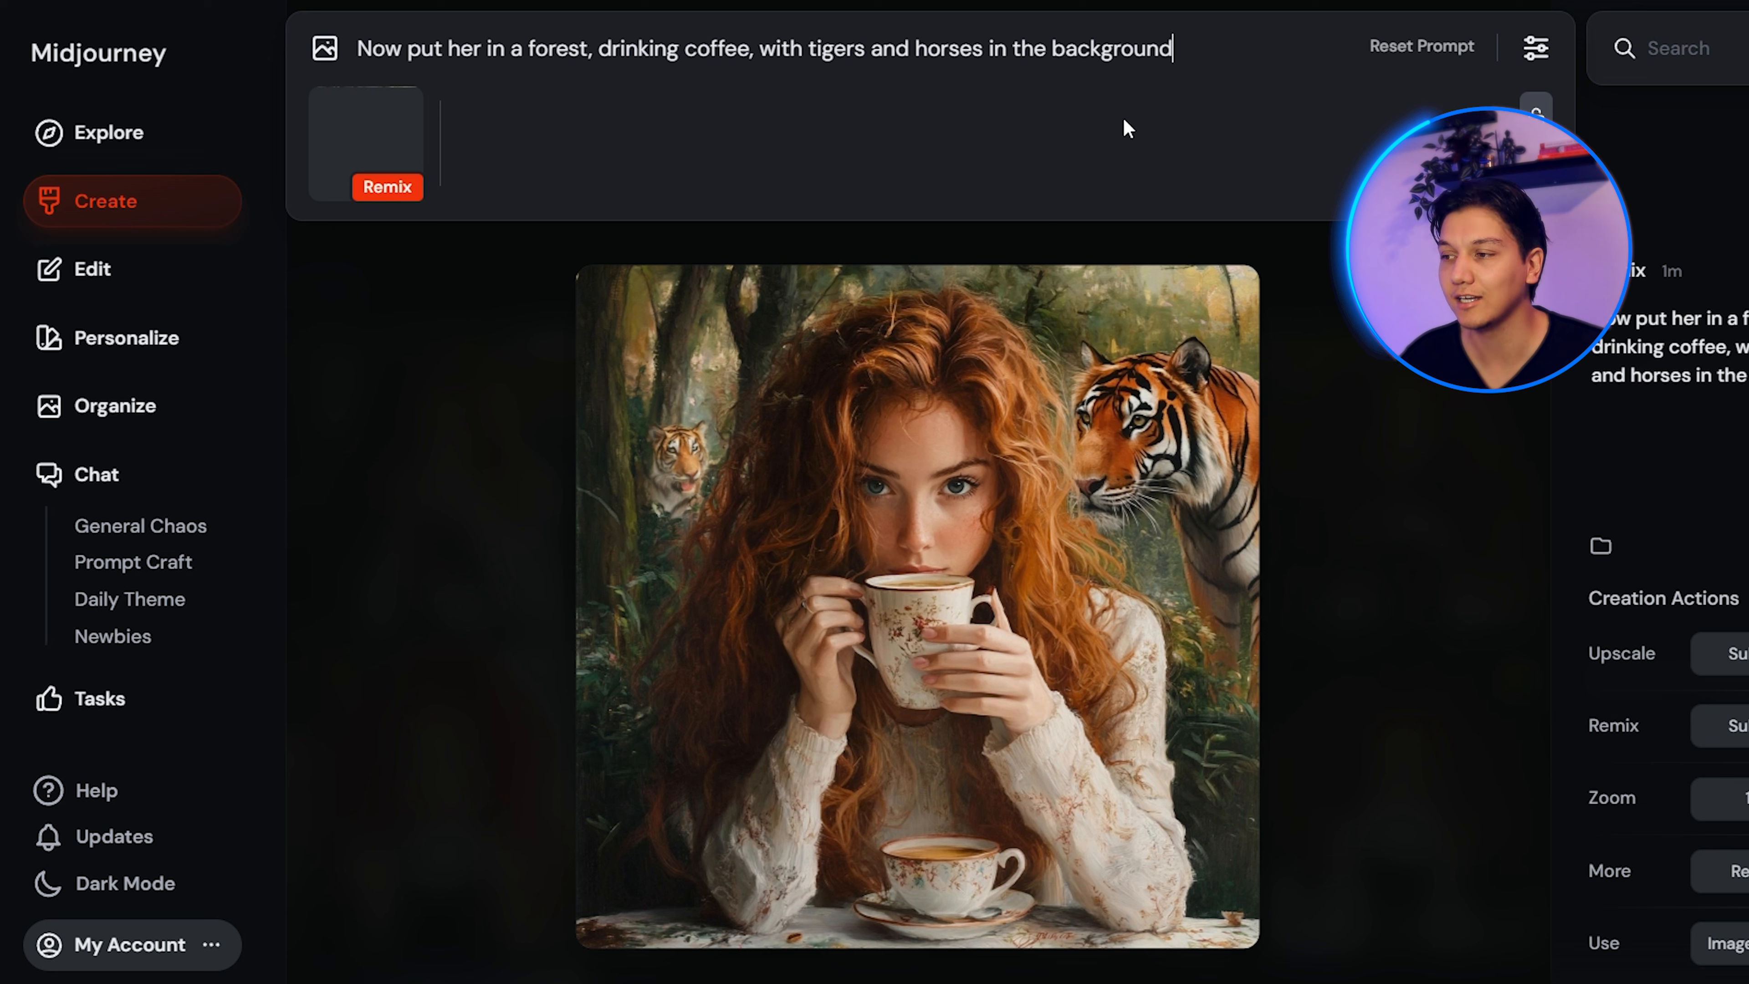
- Remix the forest image using the prompt "Now she is in space diner drinking coffee with Aliens"
{"action": "triple_click", "coordinate": [1238, 41]}
{"action": "type", "text": "Now she is in space diner drinking coffee with Aliens"}
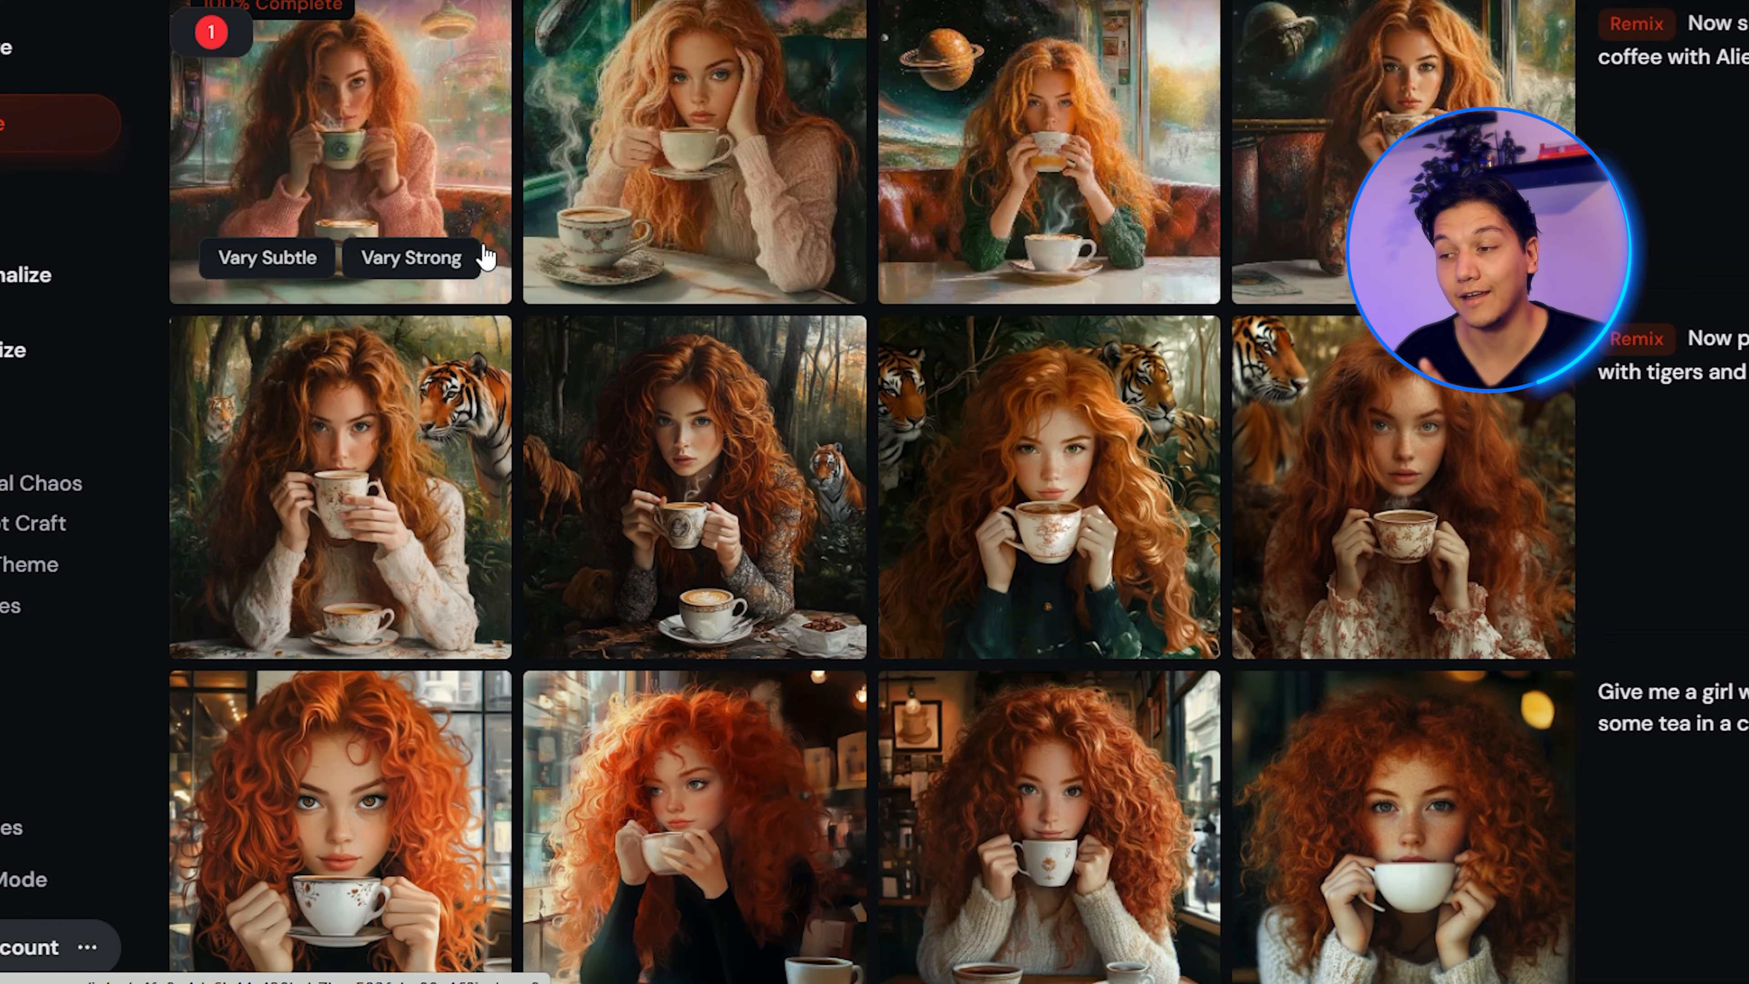
- Open the first space diner result, compare all four variations at full size, and return to the gallery
{"action": "scroll", "coordinate": [486, 257], "scroll_direction": "up", "scroll_amount": 3}
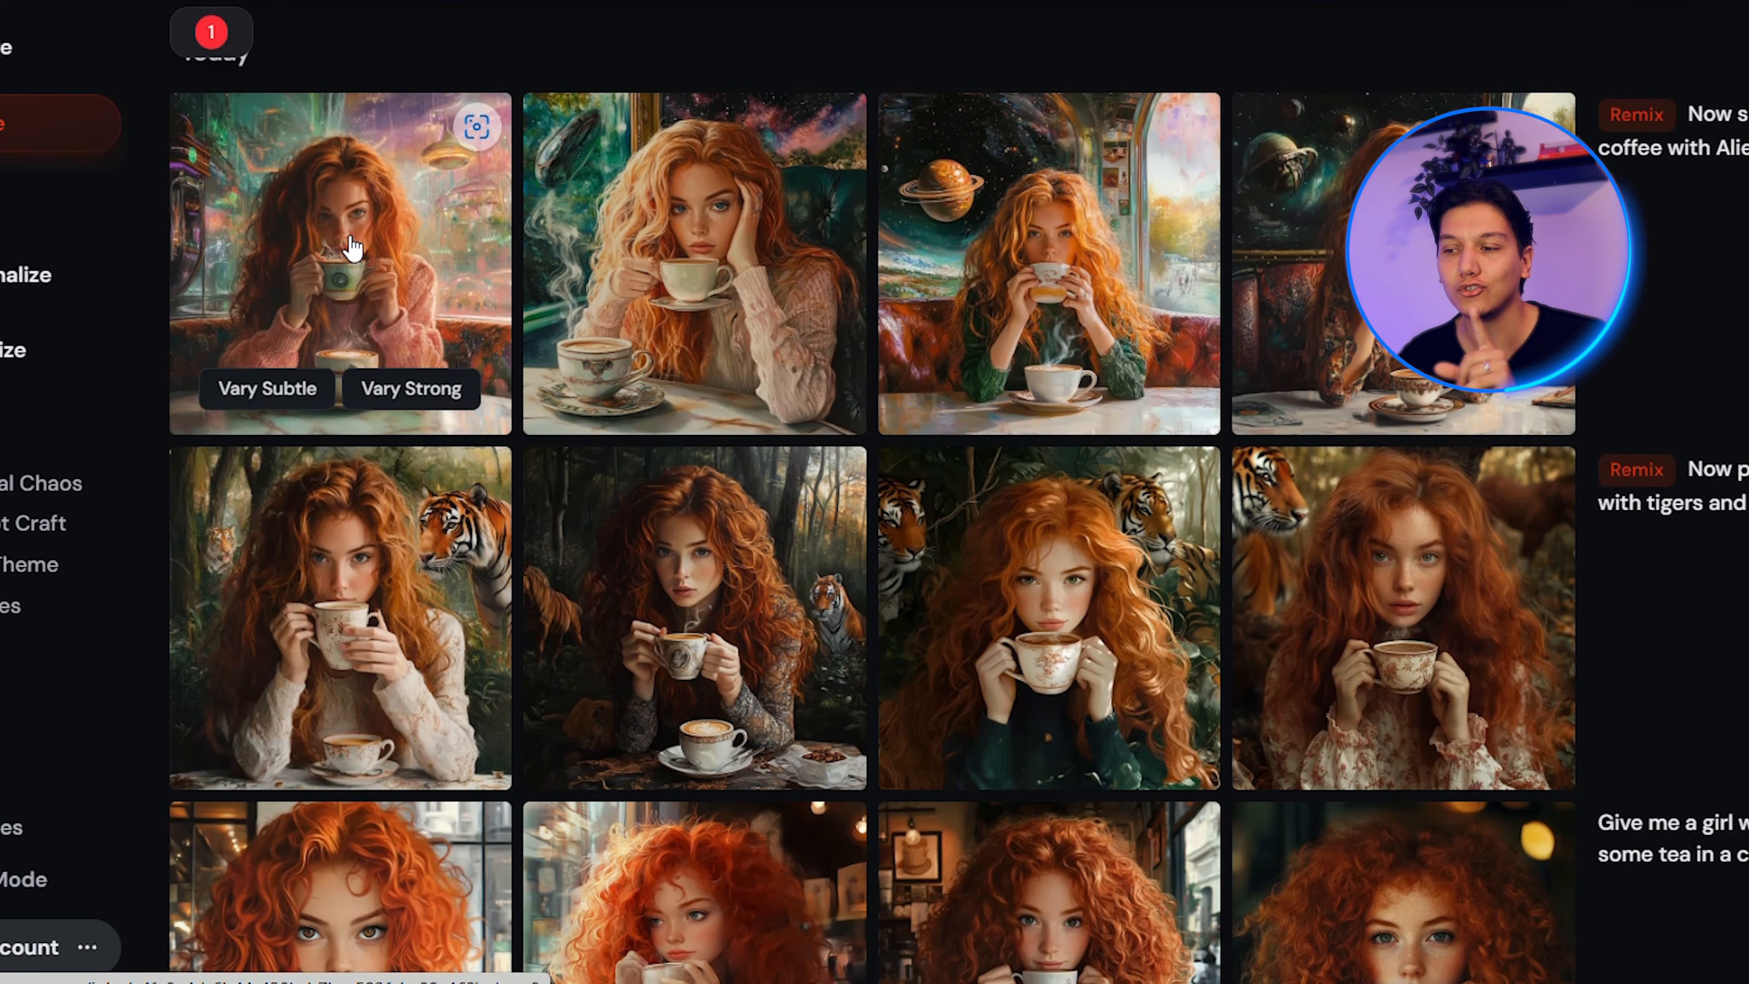
{"action": "left_click", "coordinate": [351, 247]}
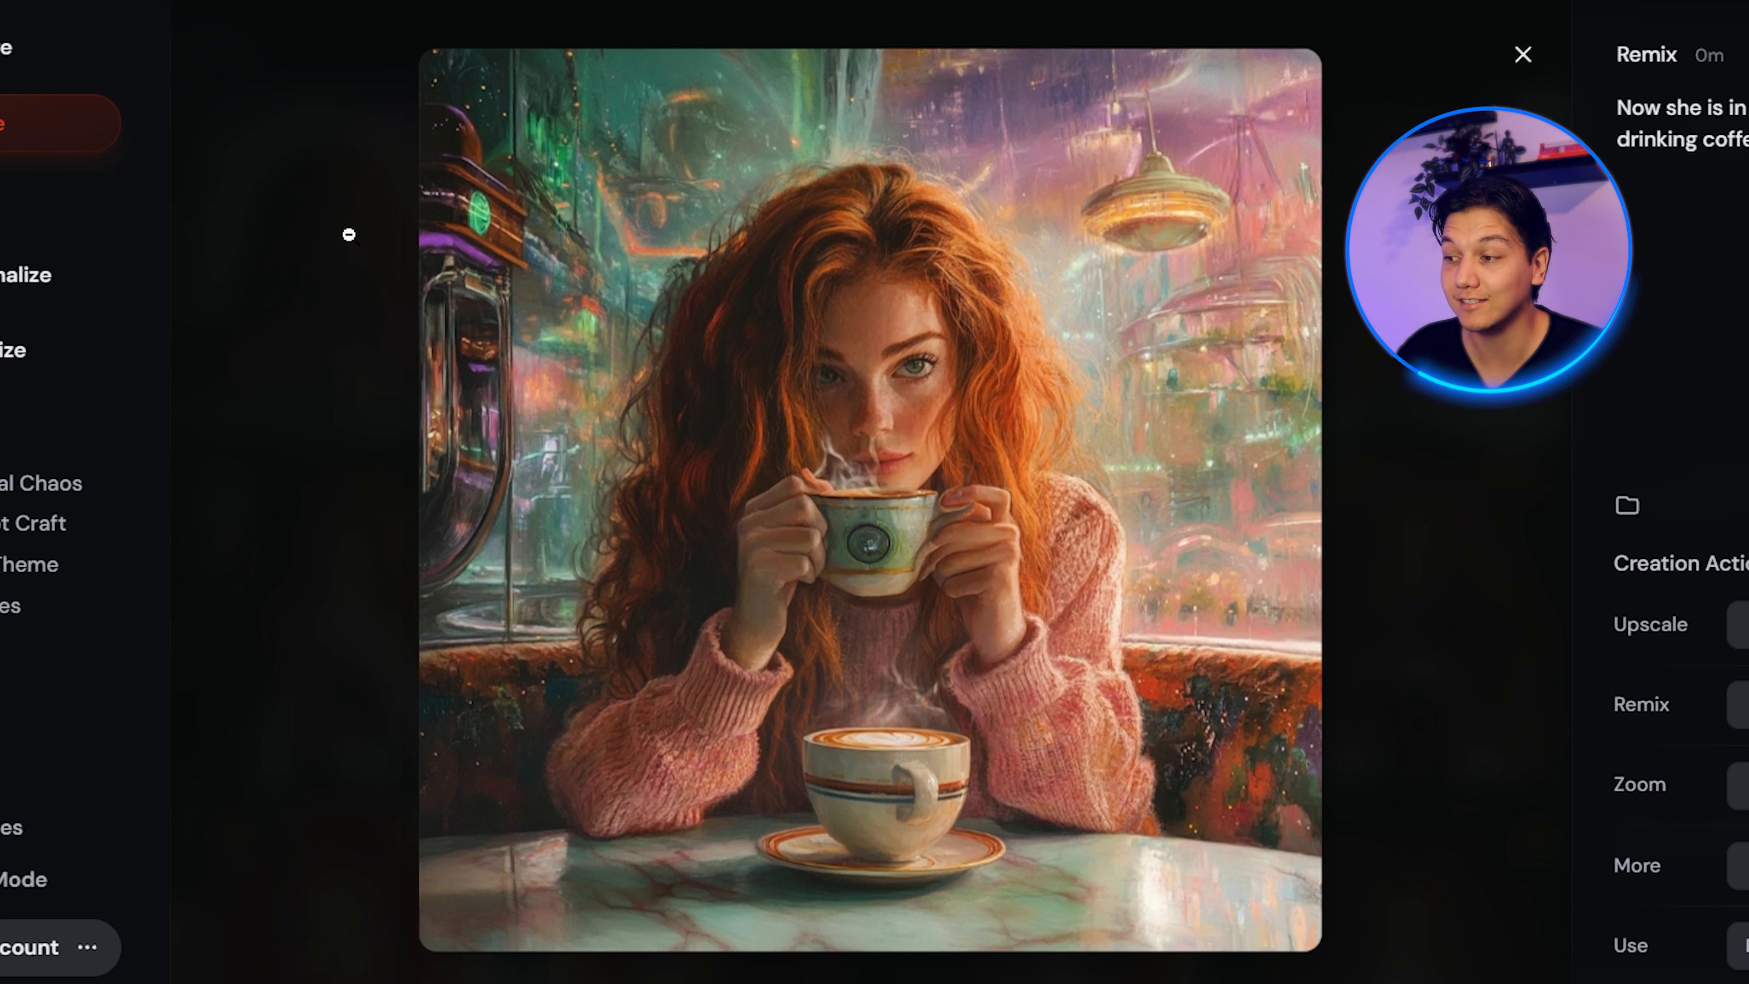
{"action": "key", "text": "Right"}
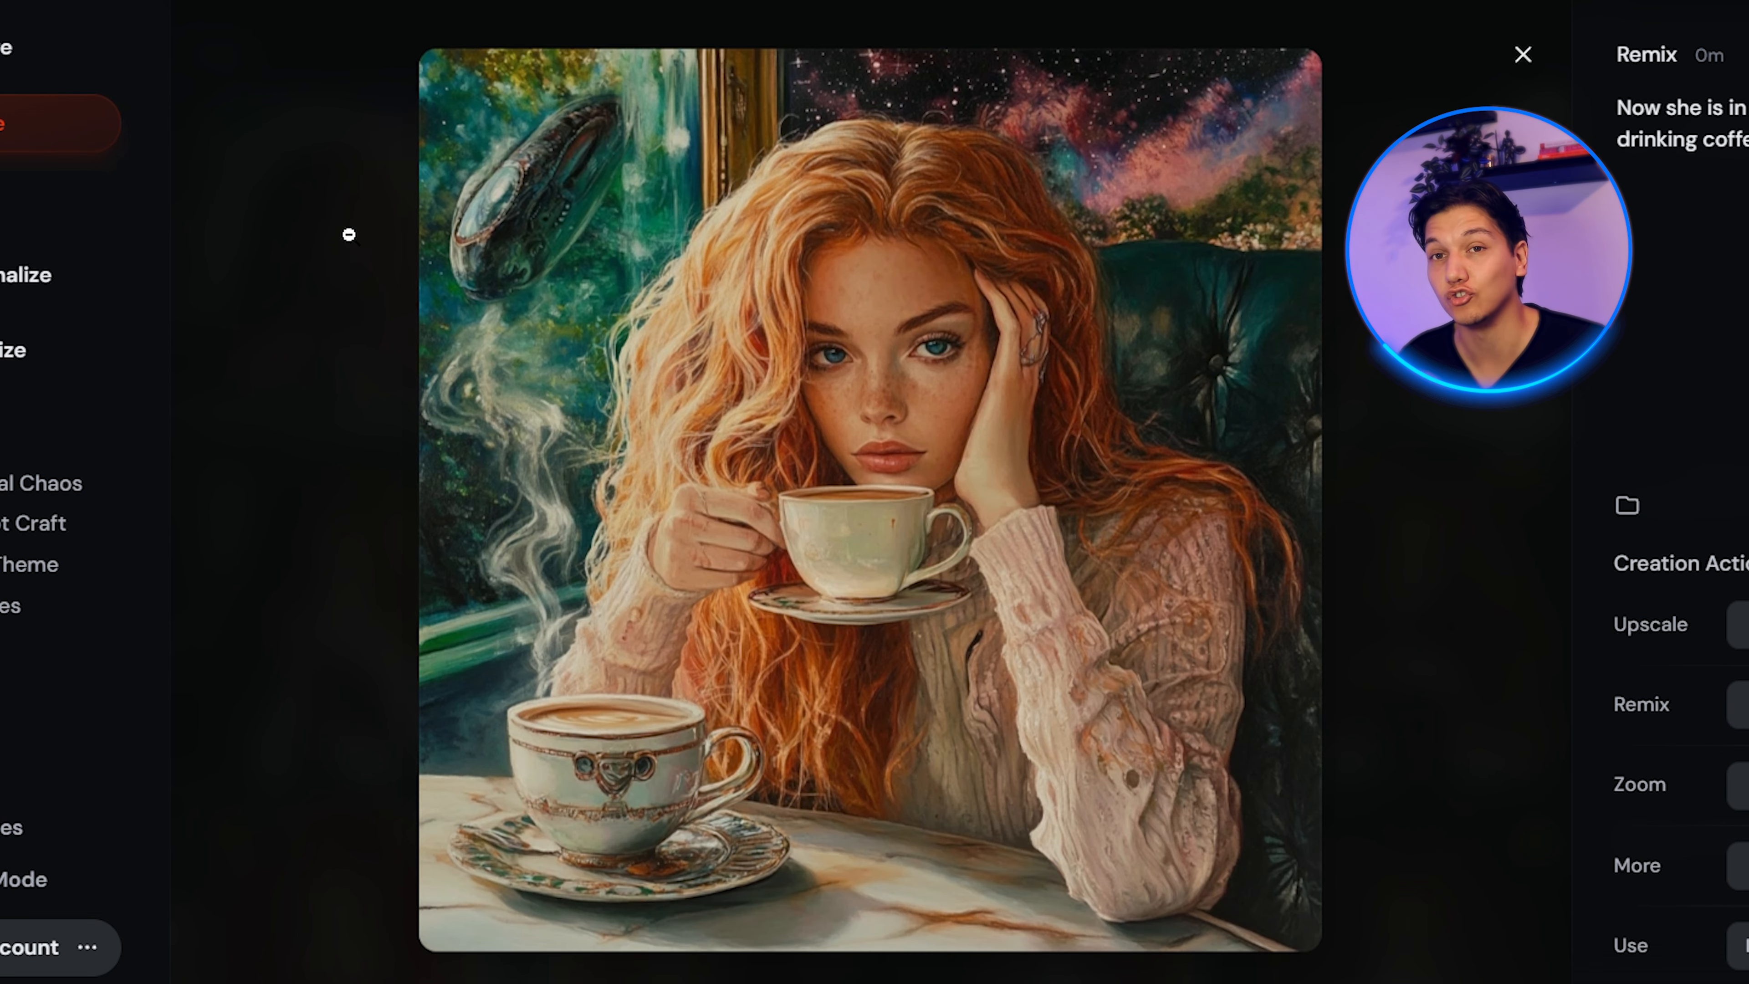
{"action": "key", "text": "Right"}
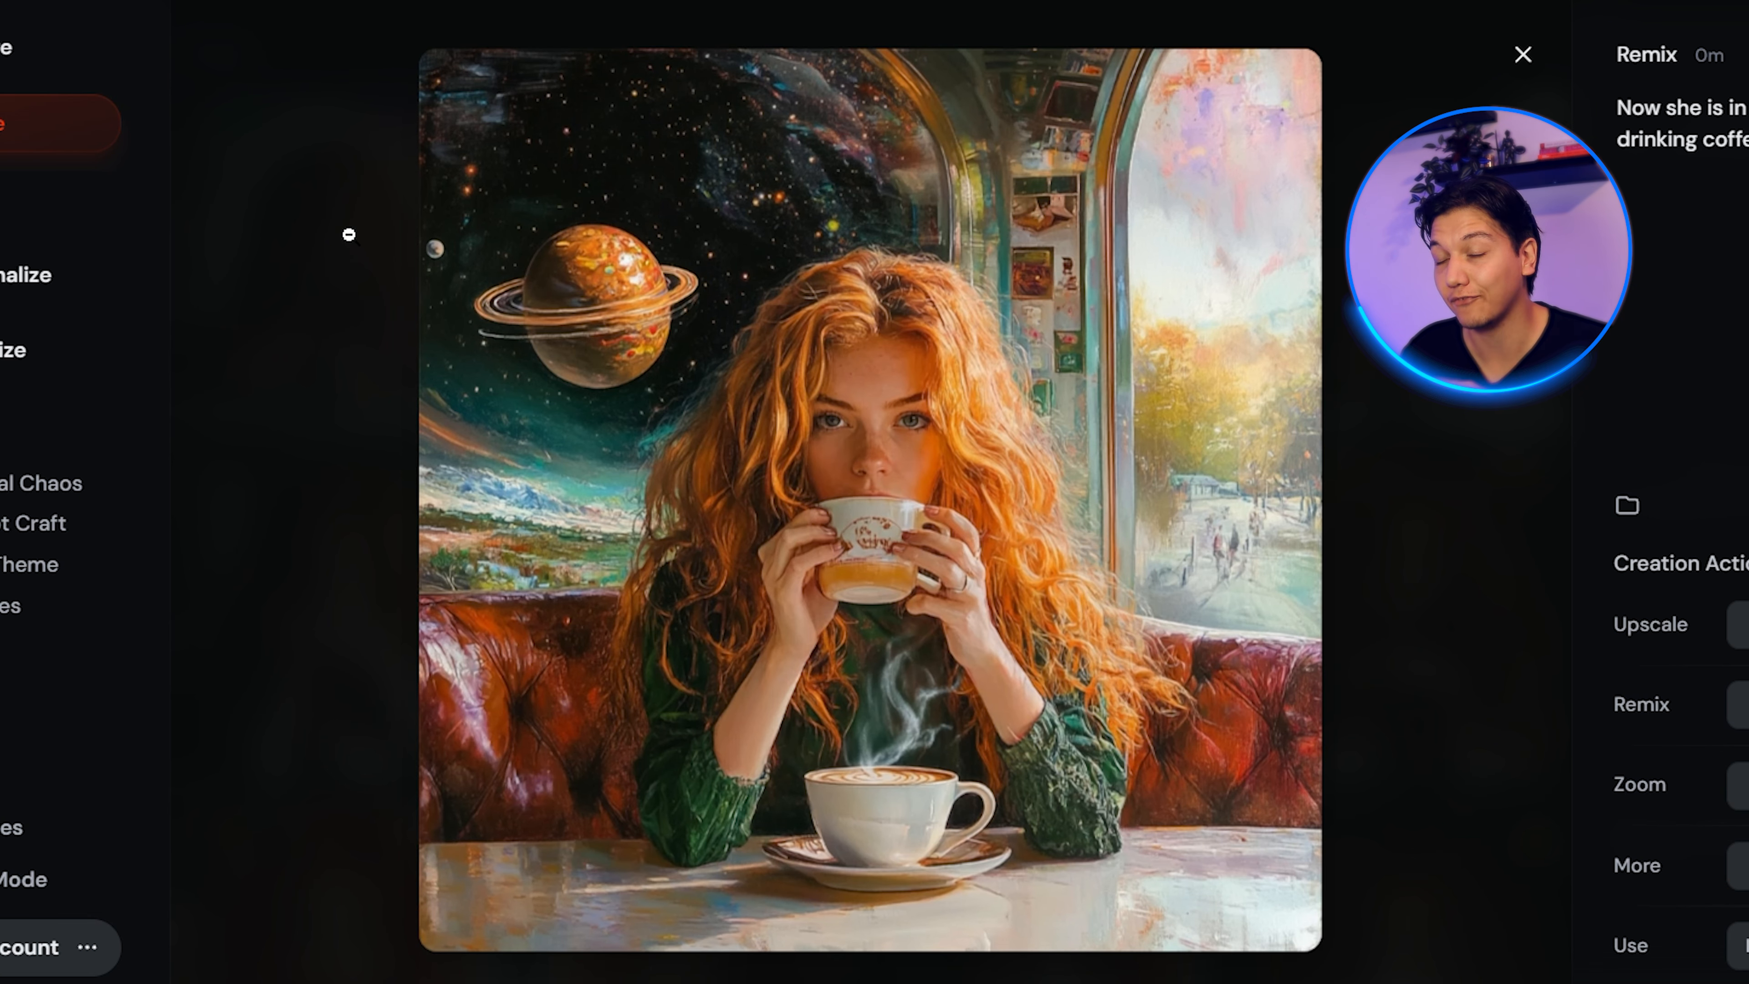
{"action": "key", "text": "Right"}
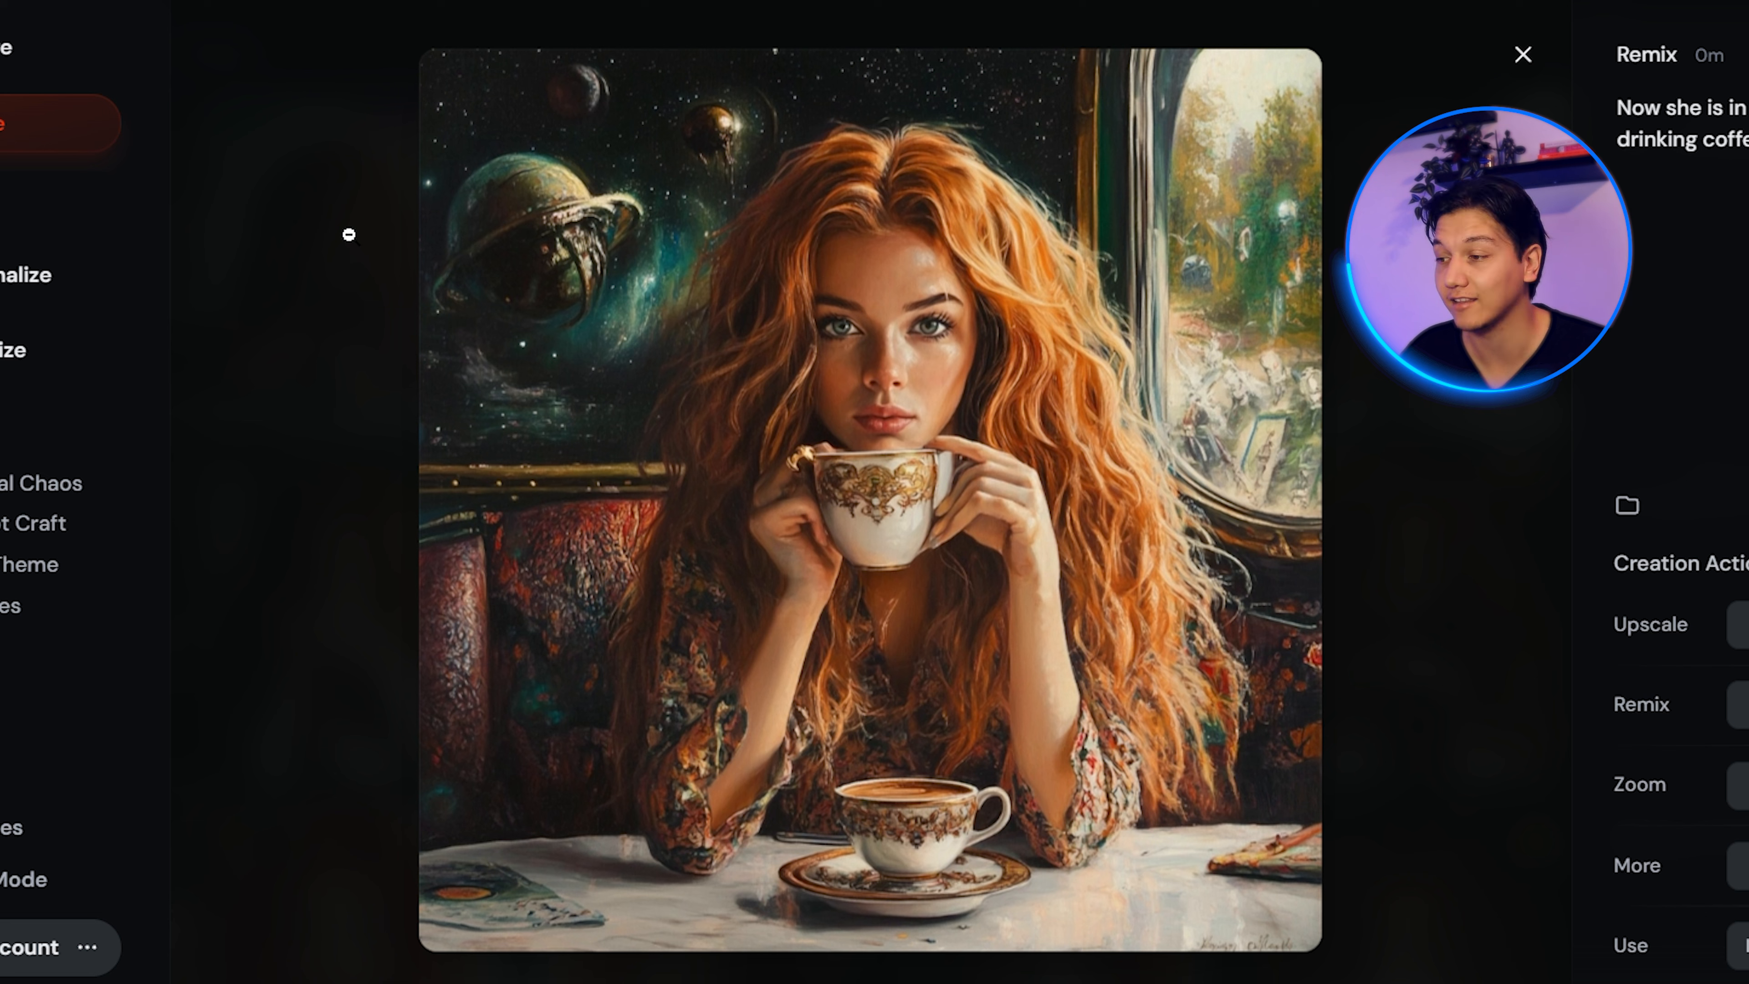
{"action": "key", "text": "Right"}
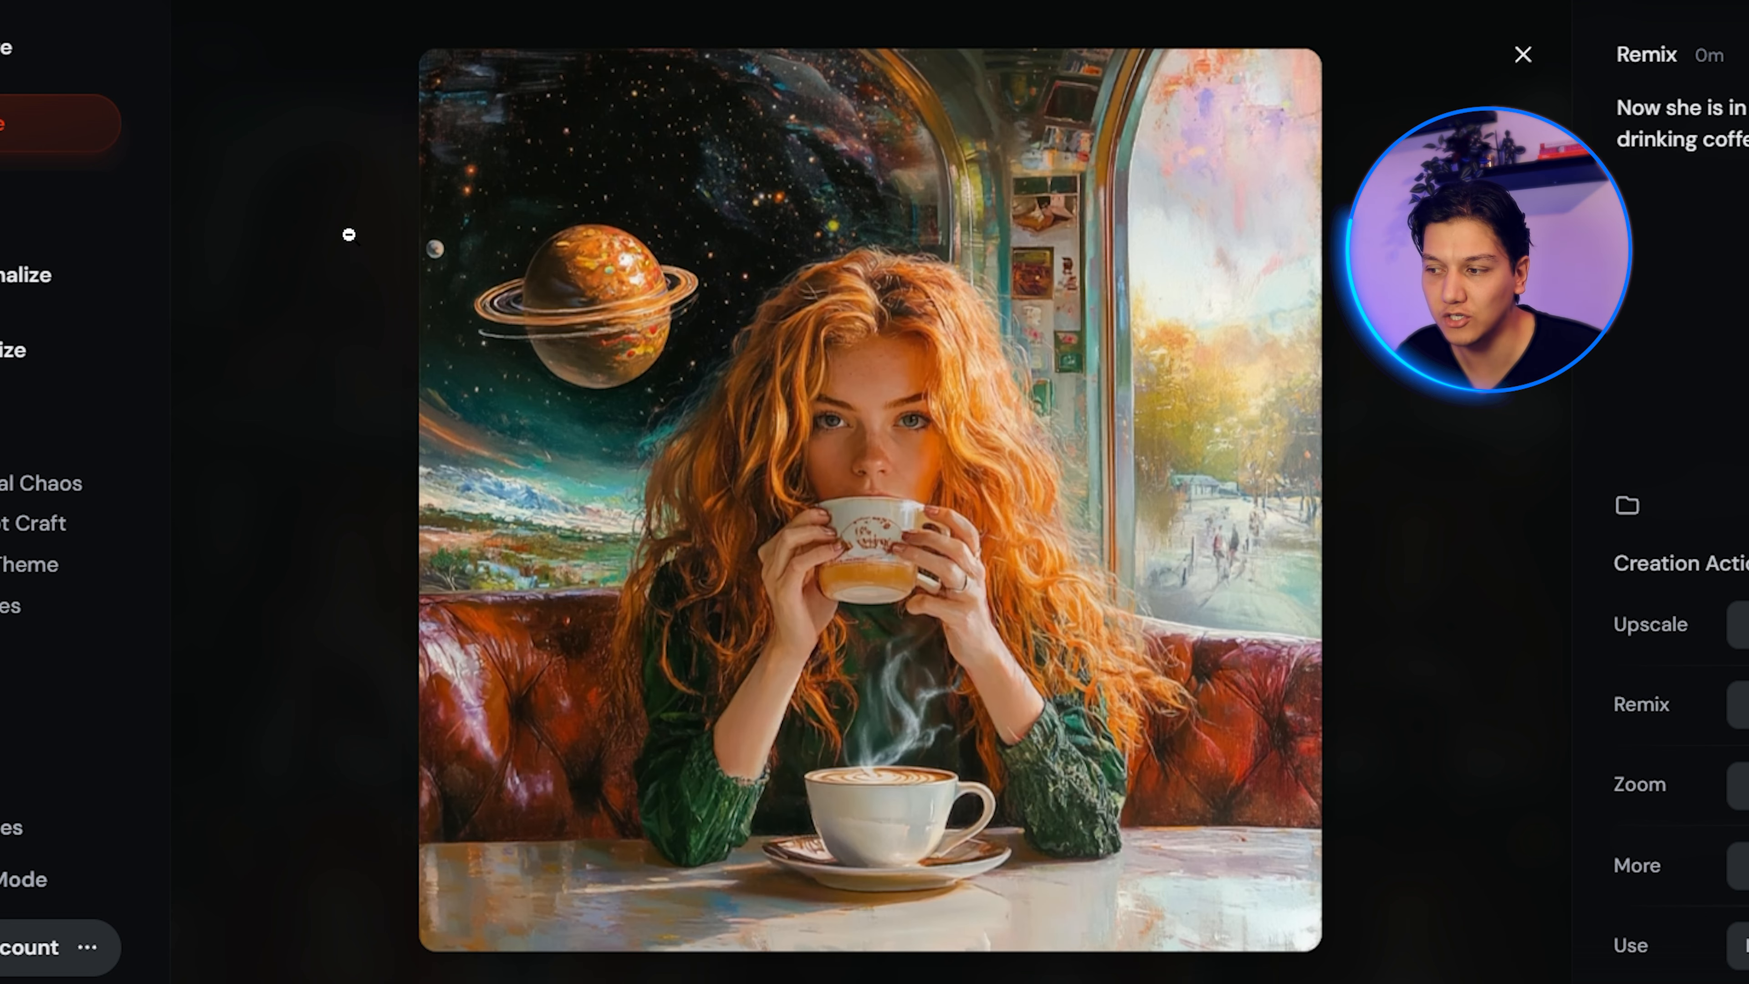
{"action": "key", "text": "Right"}
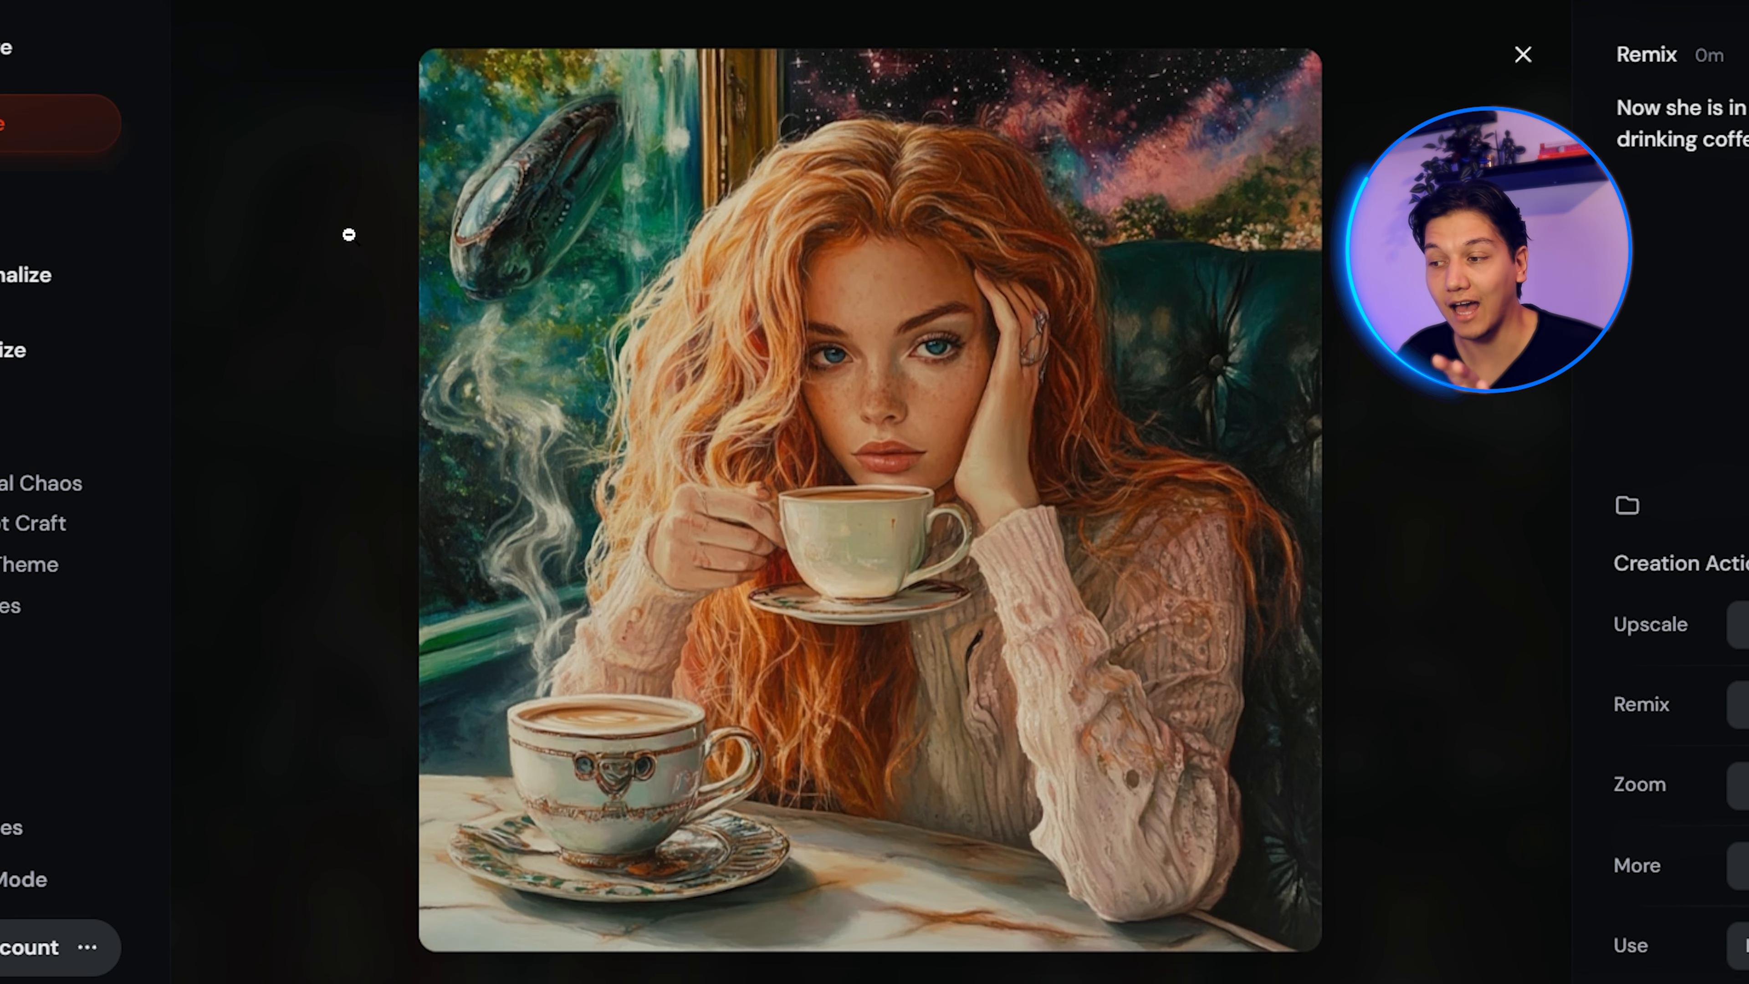
{"action": "key", "text": "Right"}
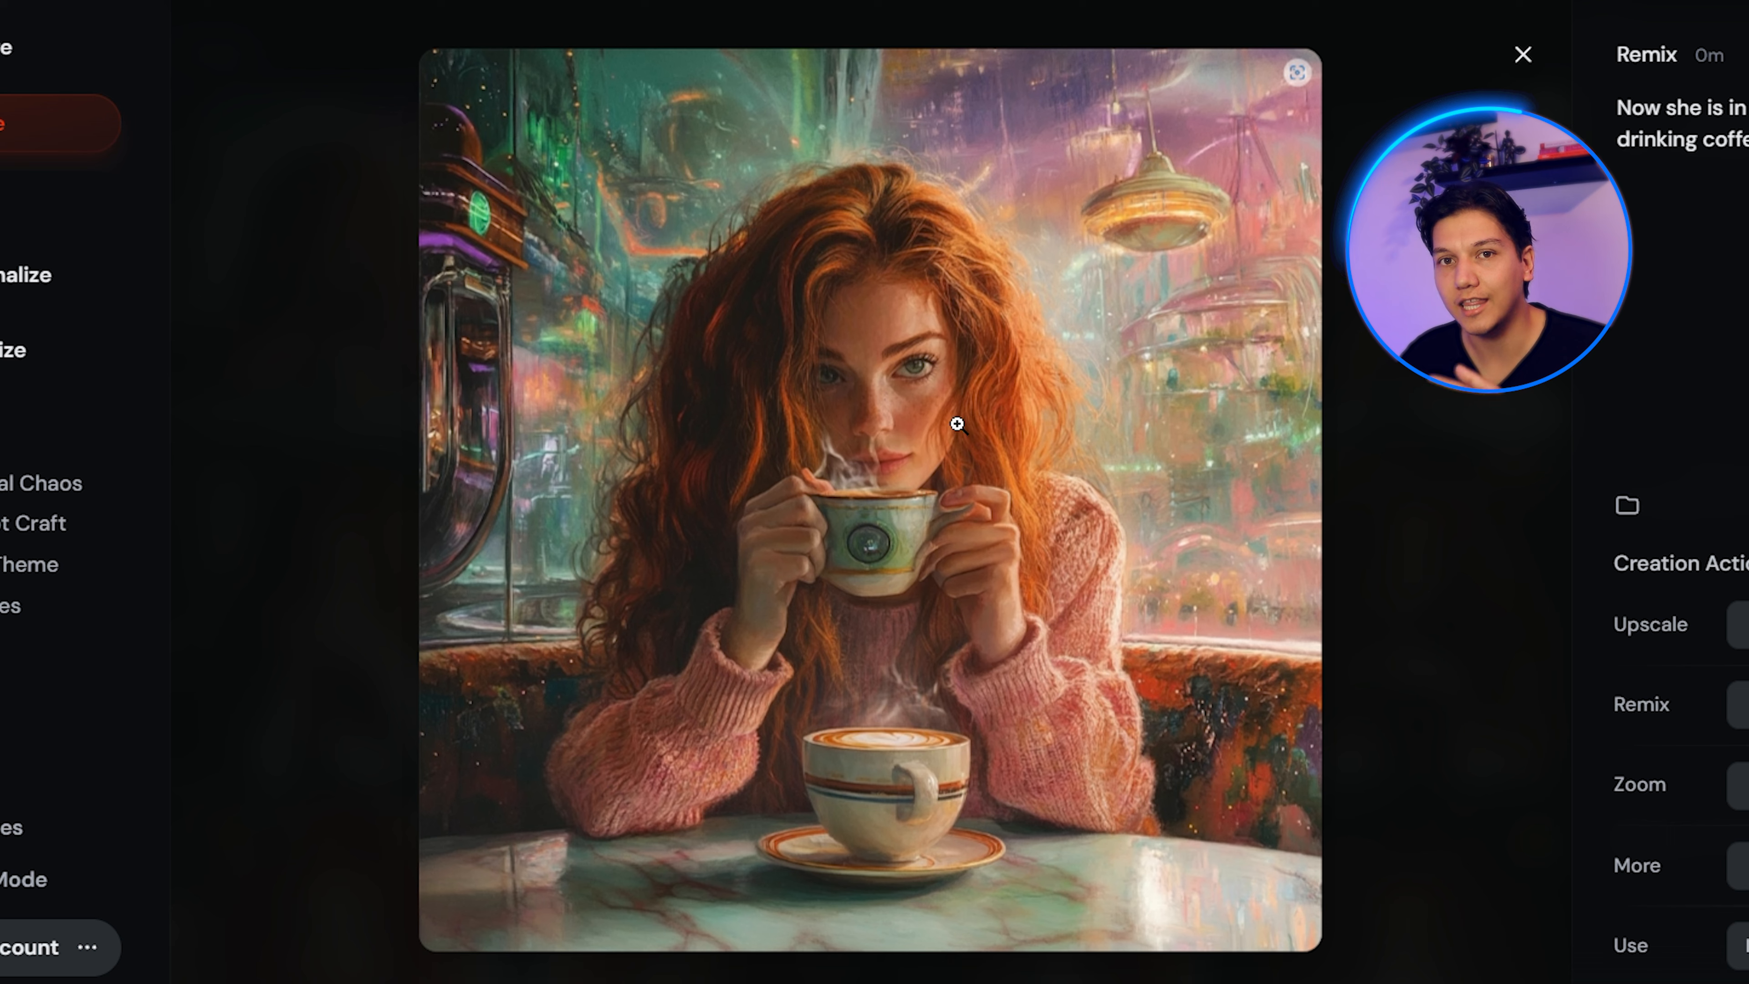
{"action": "left_click", "coordinate": [1523, 53]}
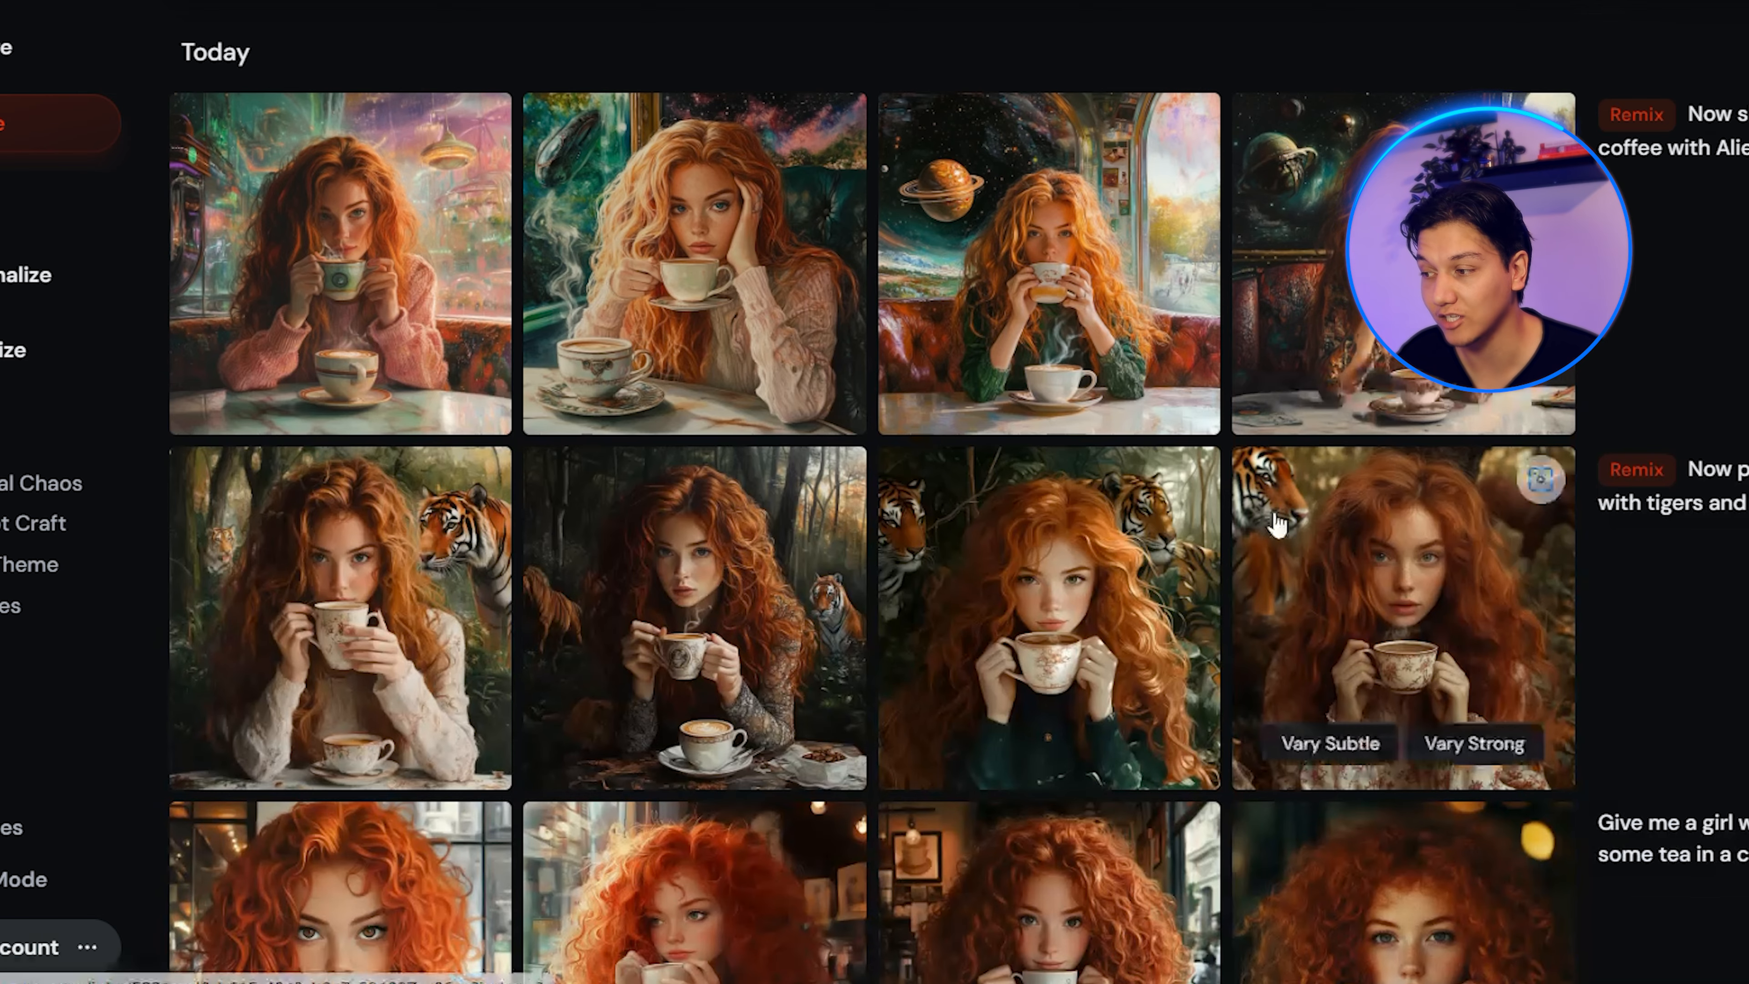
- Remix the original image of the curly-haired girl holding a plain white cup with the prompt "Now she is in a Jurassic world"
{"action": "scroll", "coordinate": [1274, 523], "scroll_direction": "down", "scroll_amount": 5}
{"action": "left_click", "coordinate": [1381, 536]}
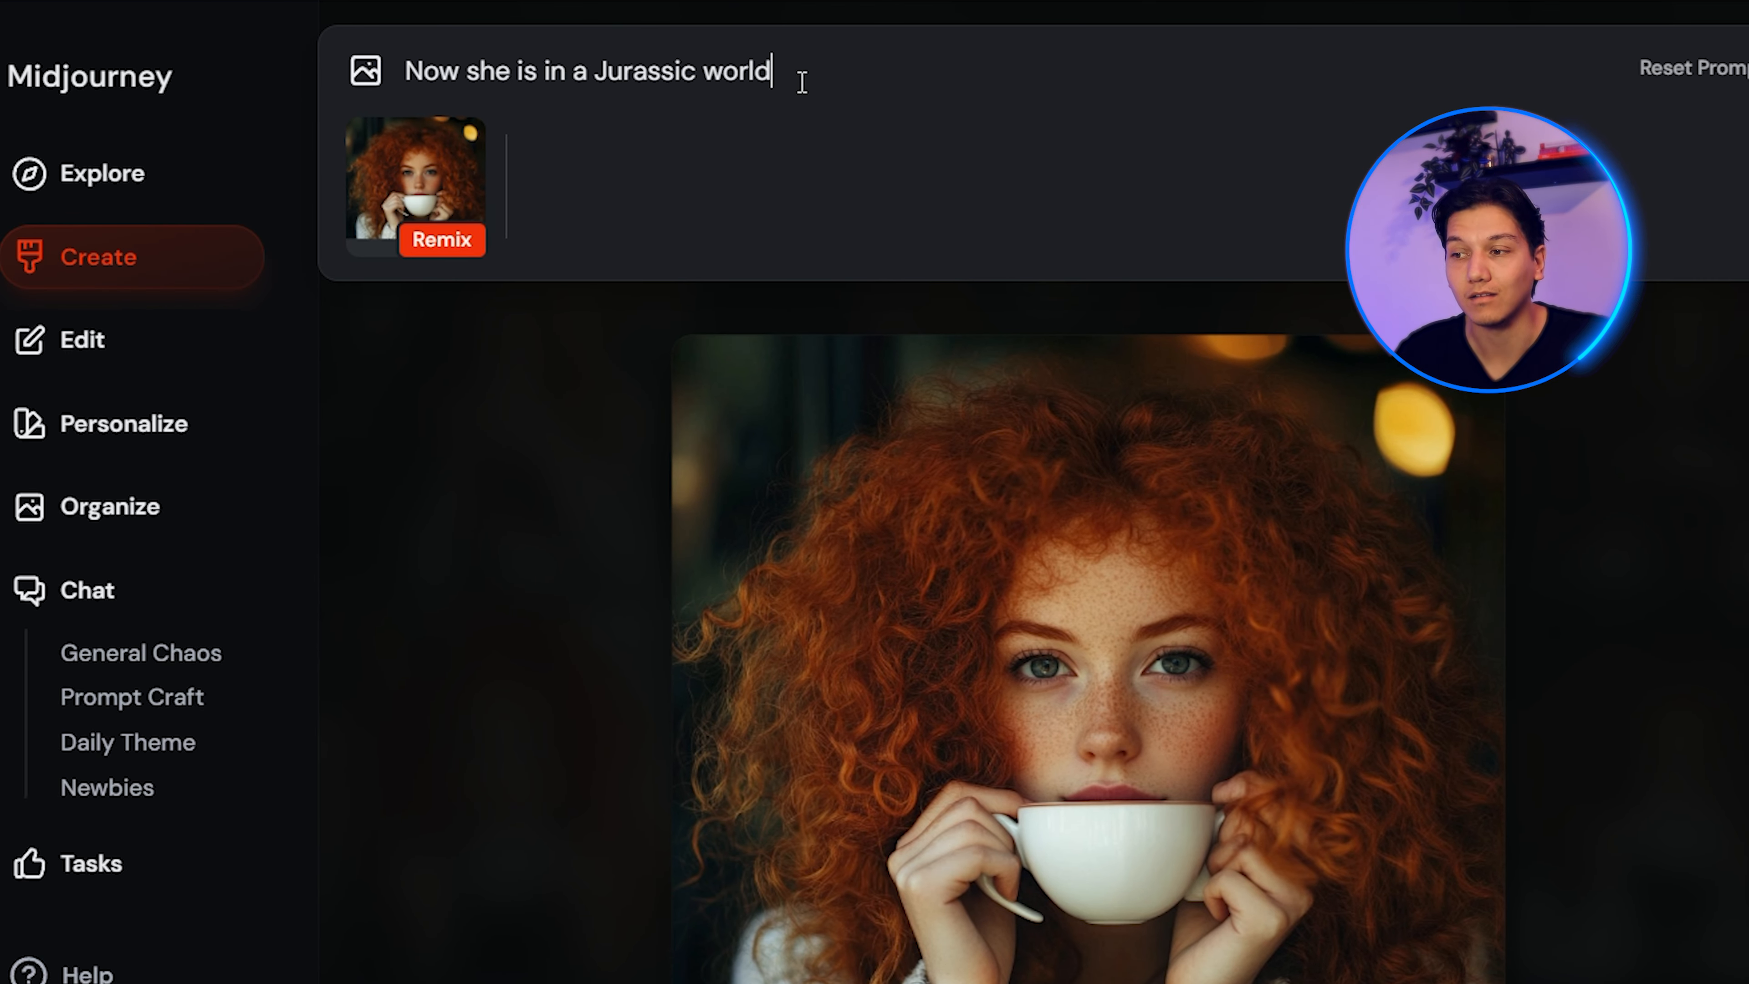
{"action": "key", "text": "Return"}
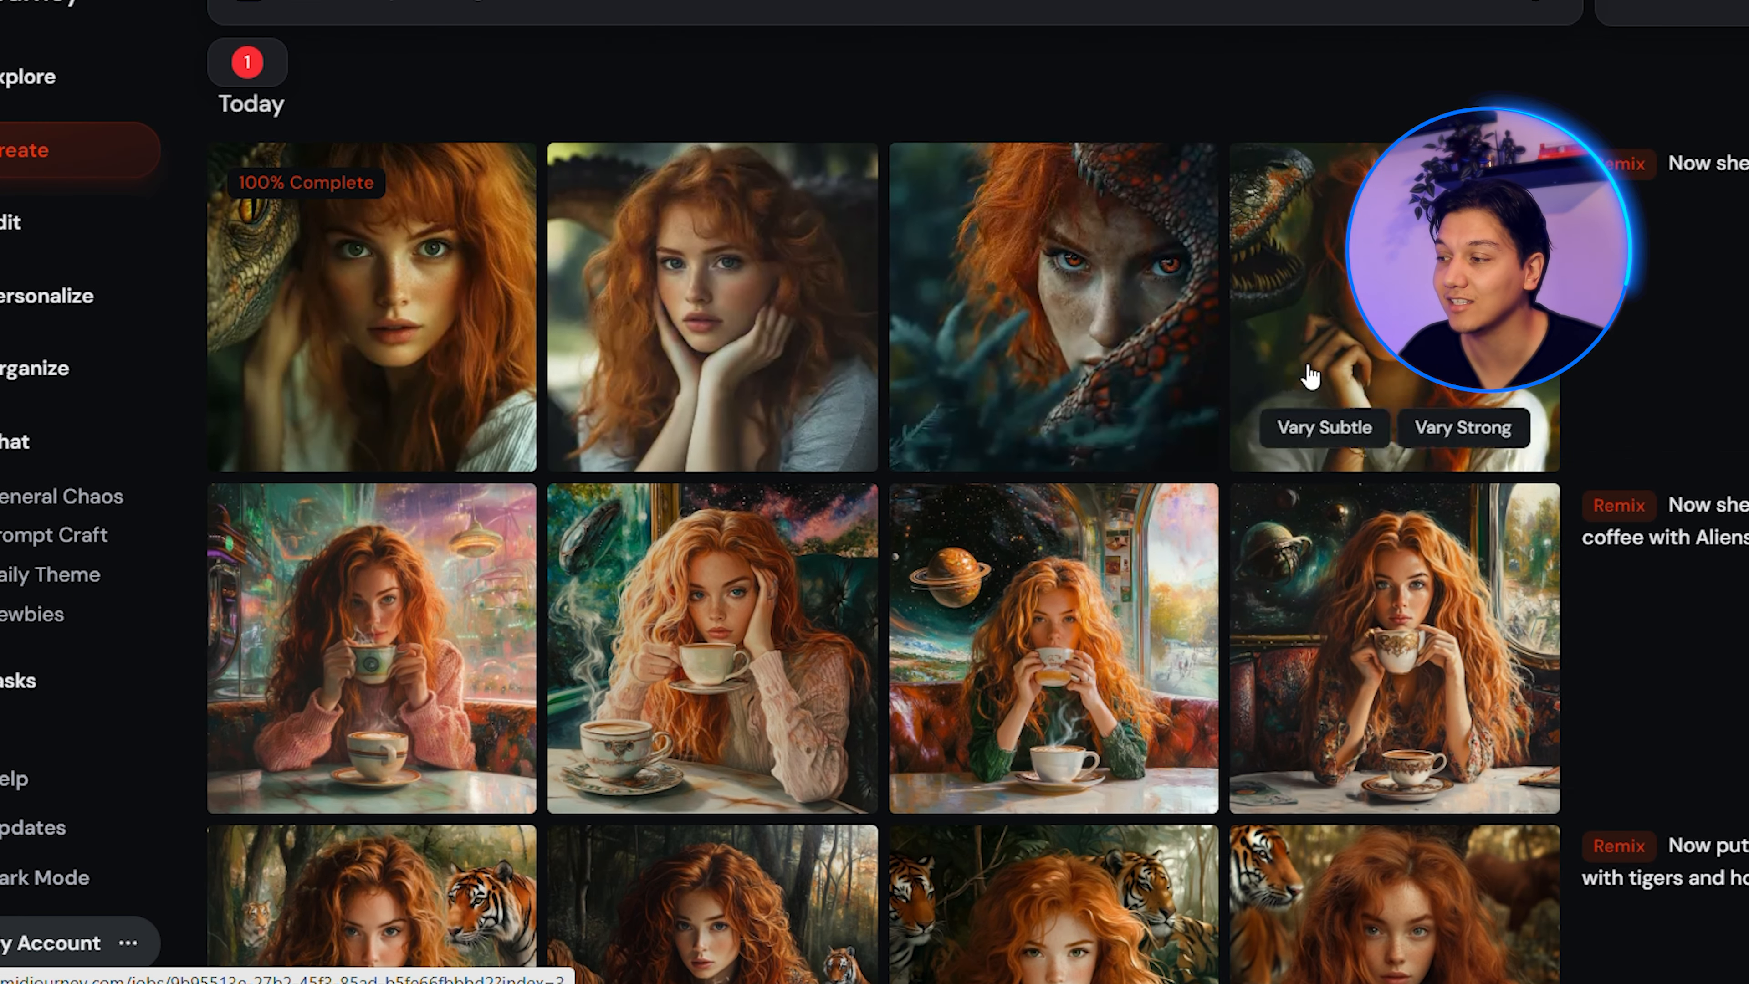
- Open the first Jurassic world result and examine the four variations at full size
{"action": "left_click", "coordinate": [379, 312]}
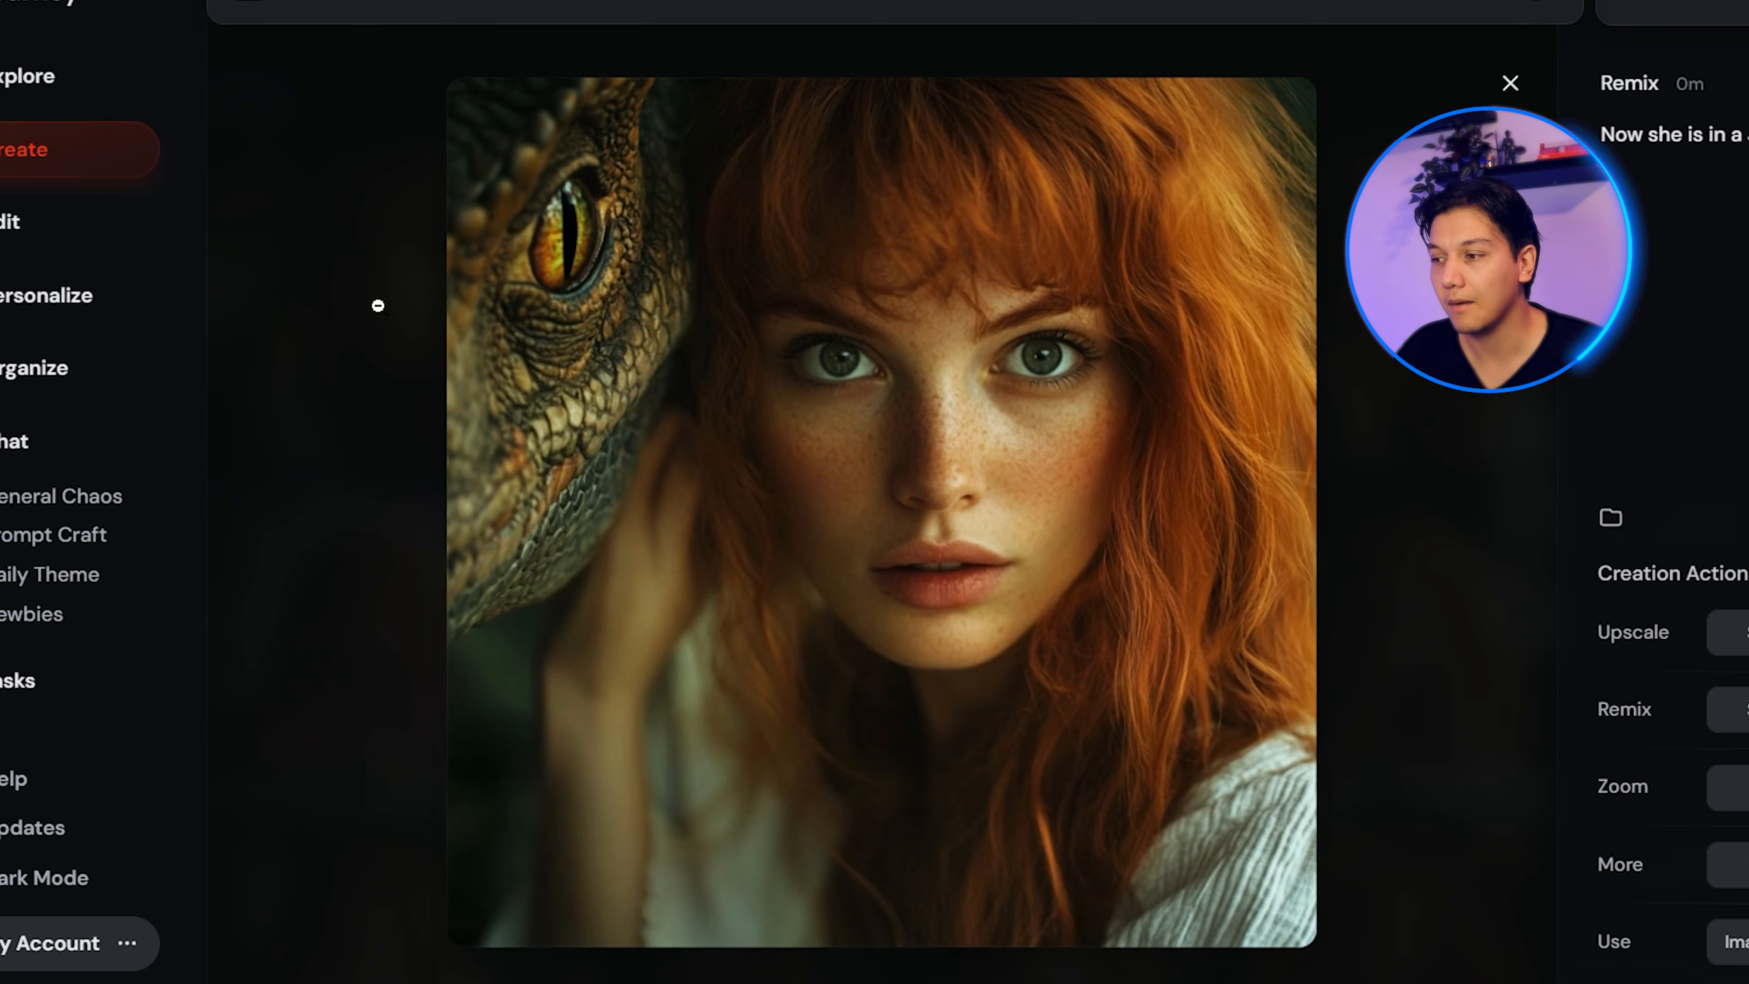
{"action": "key", "text": "Right"}
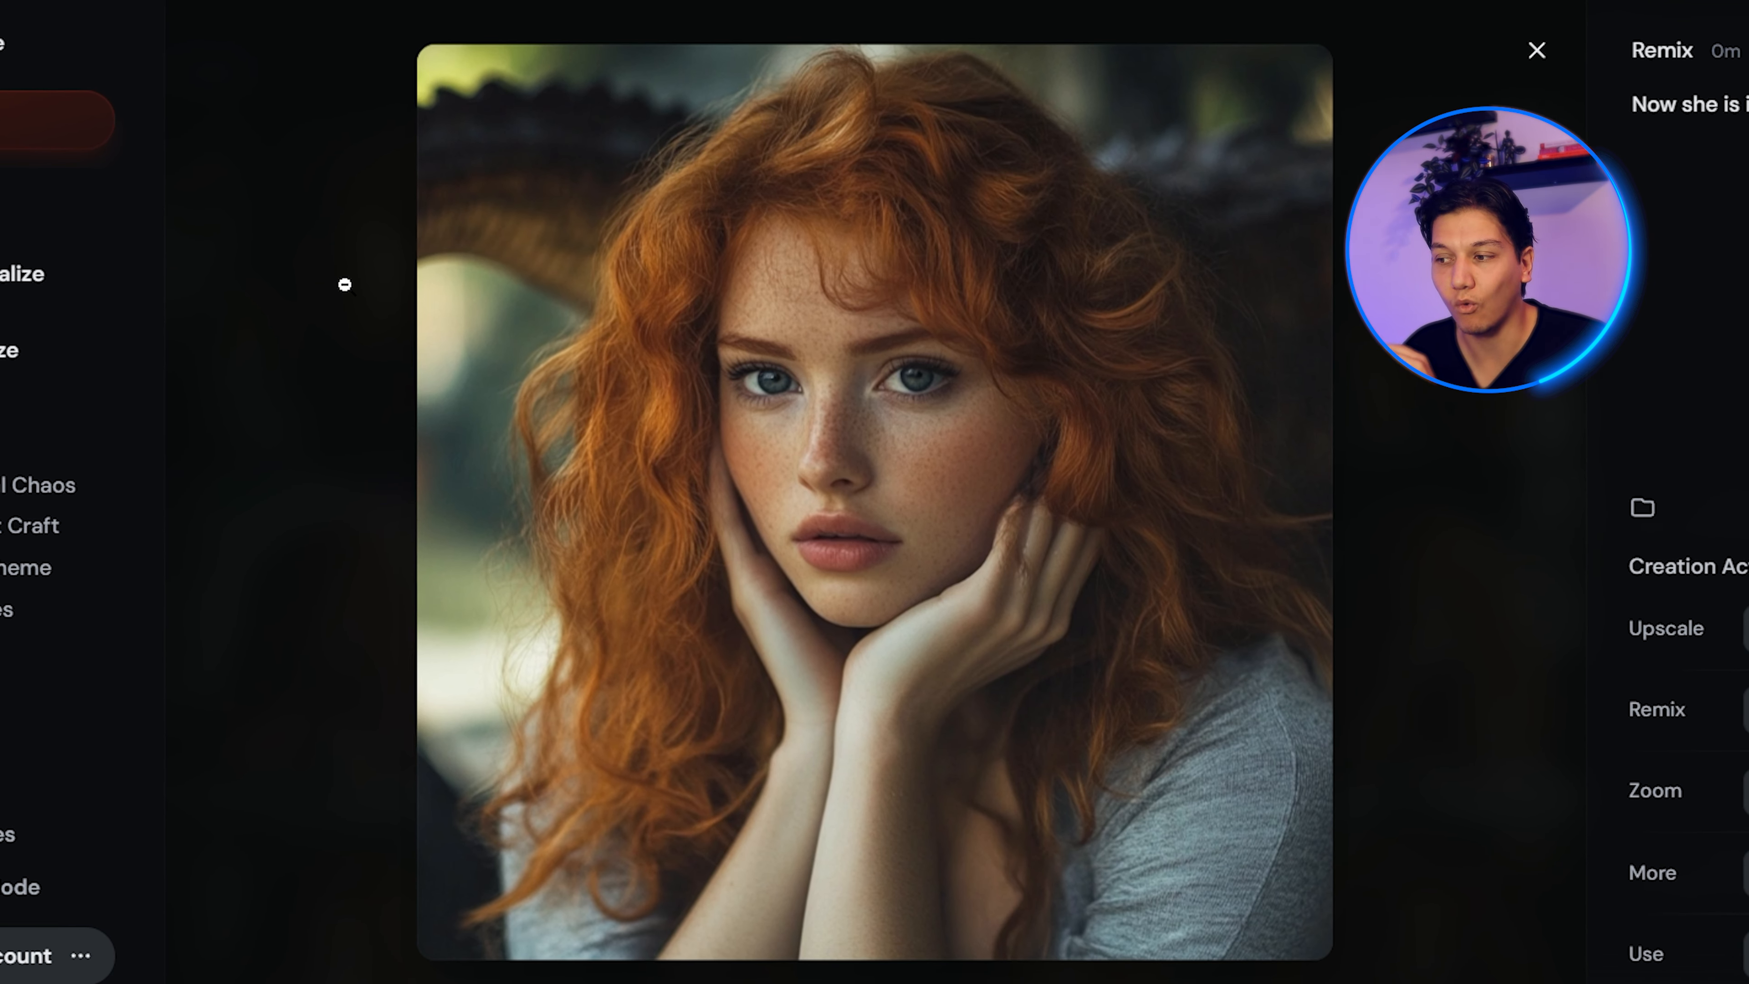
{"action": "key", "text": "Right"}
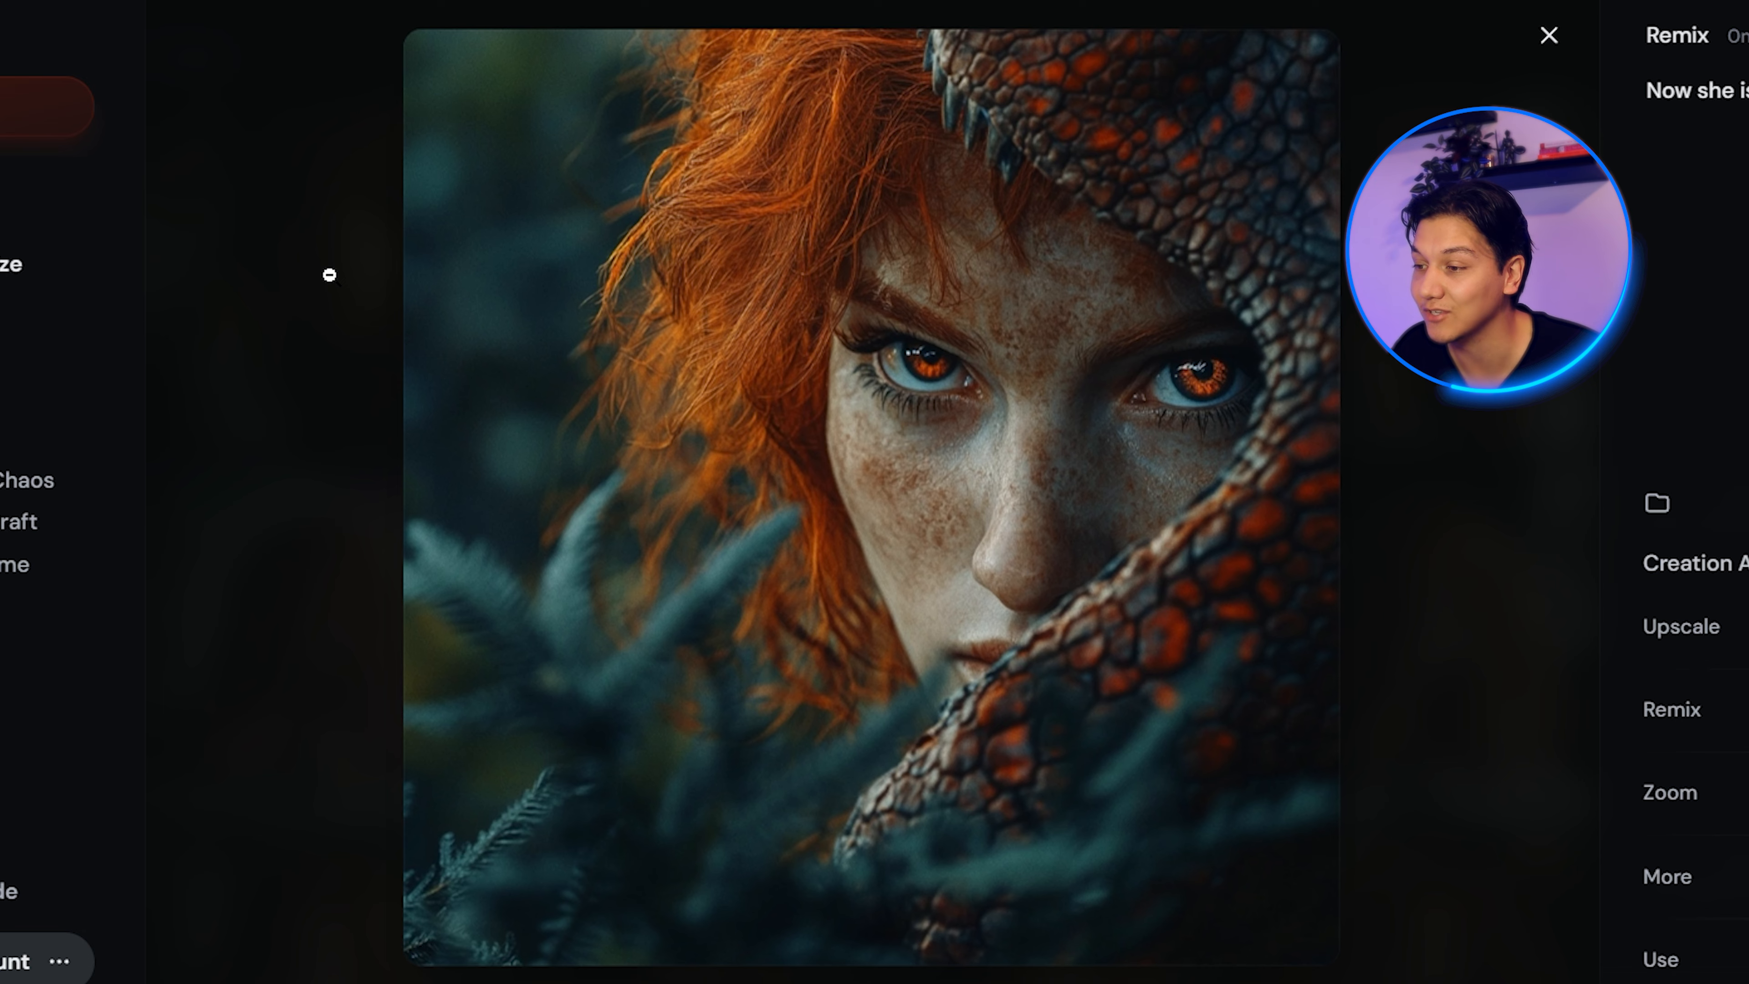
{"action": "key", "text": "Right"}
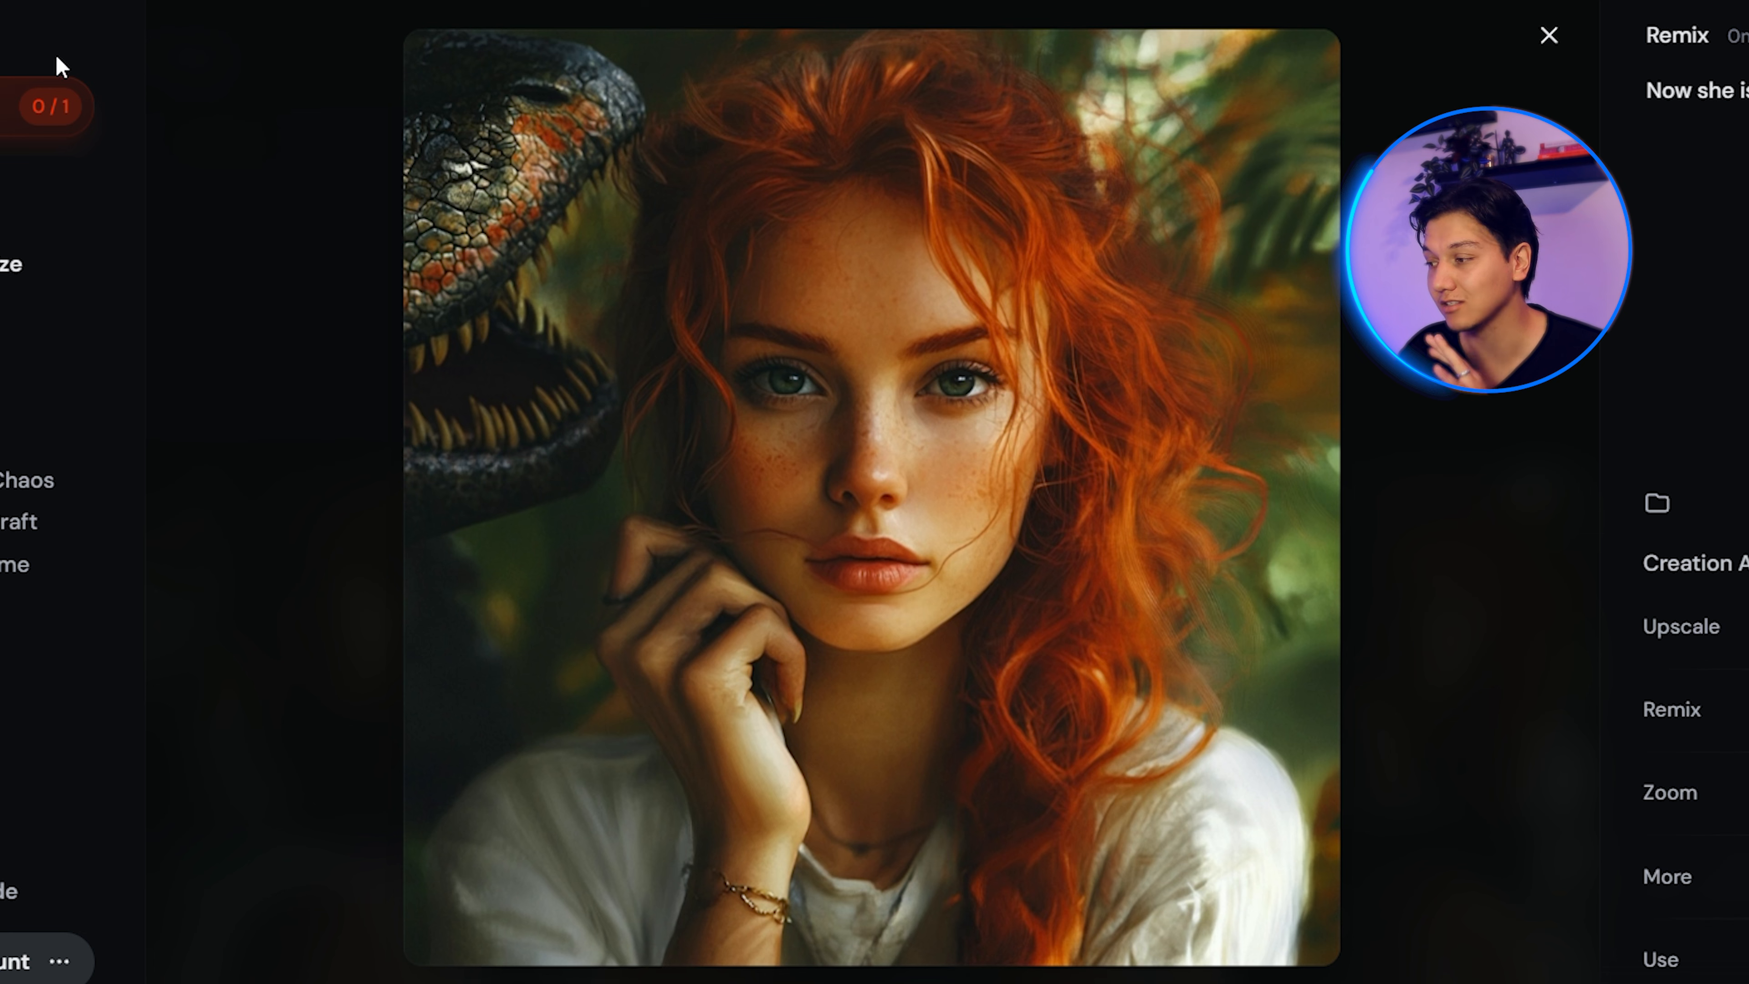
- Upscale the Jurassic variation with the open-jawed dinosaur beside her using the Creative option
{"action": "key", "text": "Escape"}
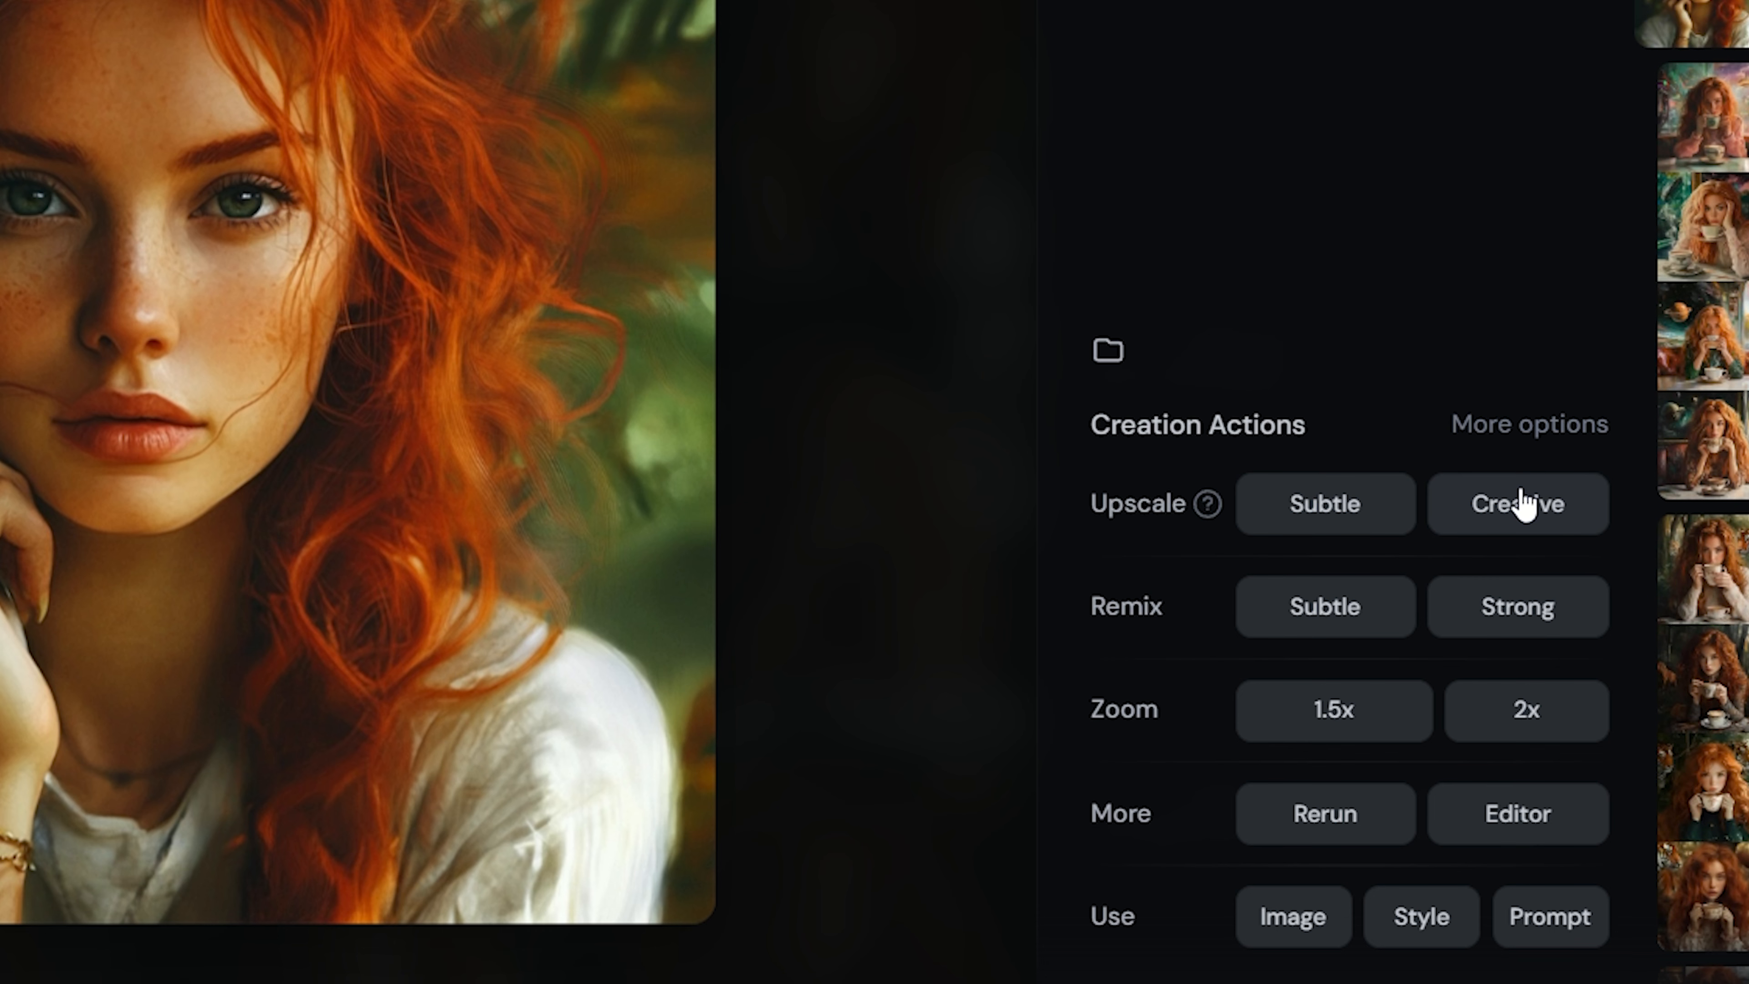
{"action": "left_click", "coordinate": [1524, 507]}
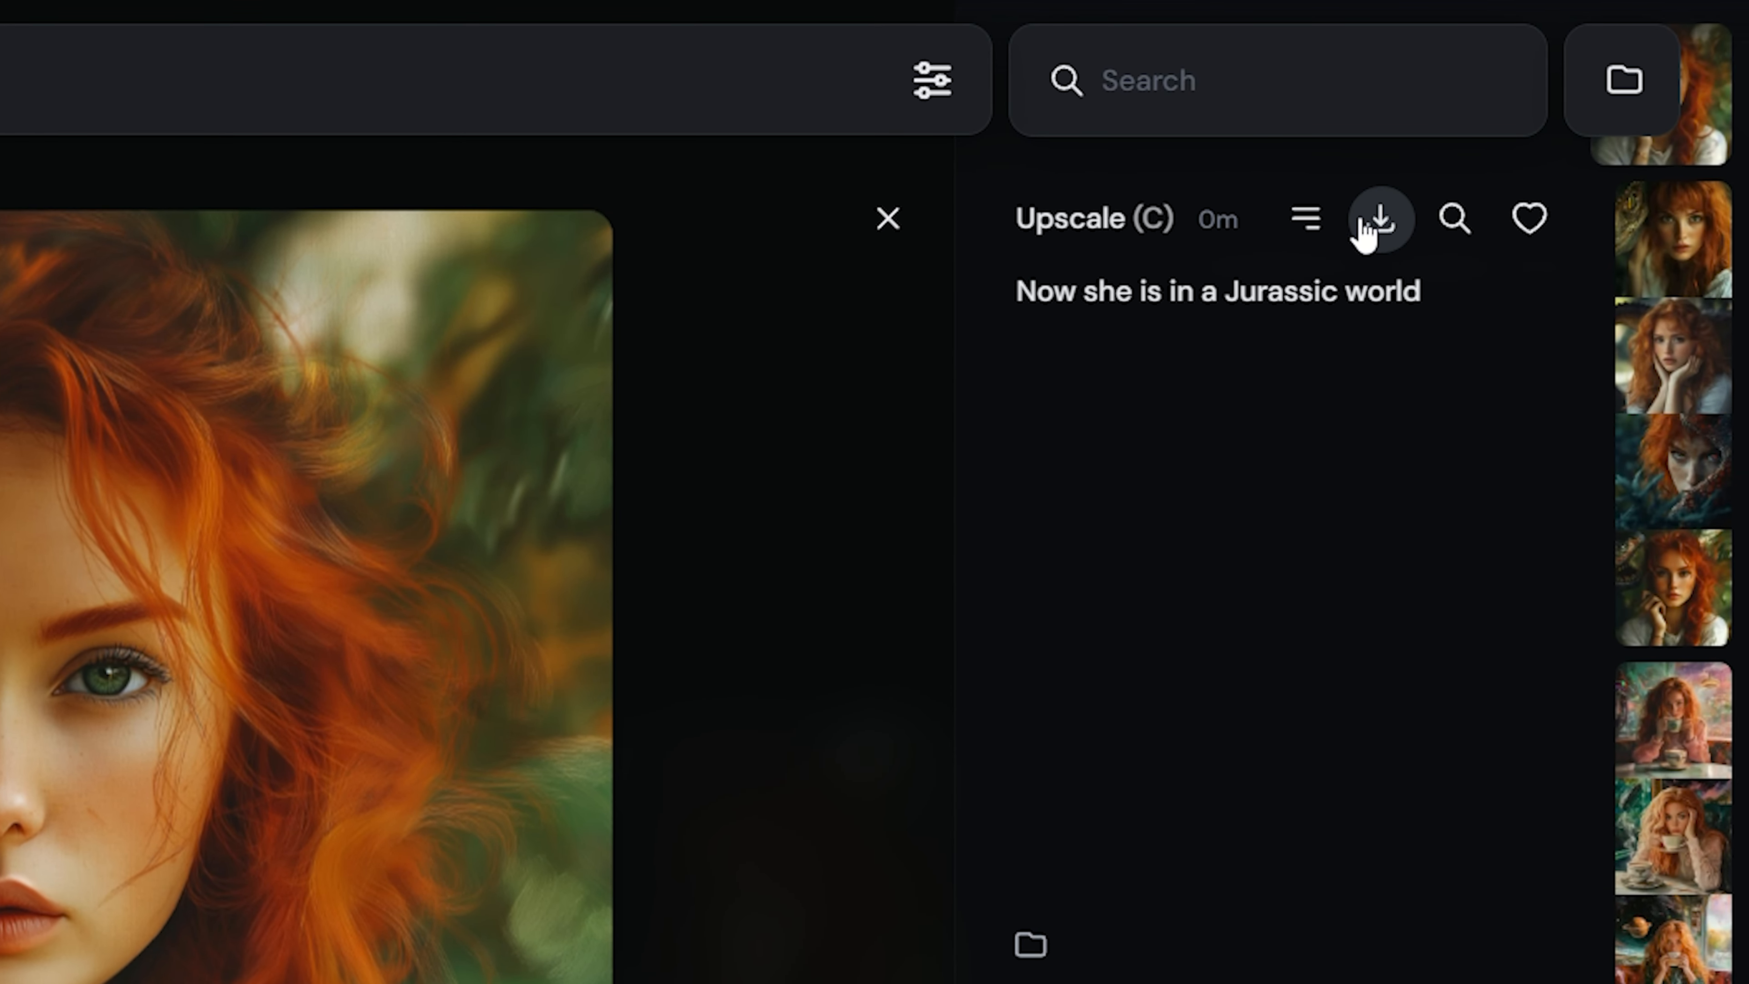
{"action": "mouse_move", "coordinate": [1020, 199]}
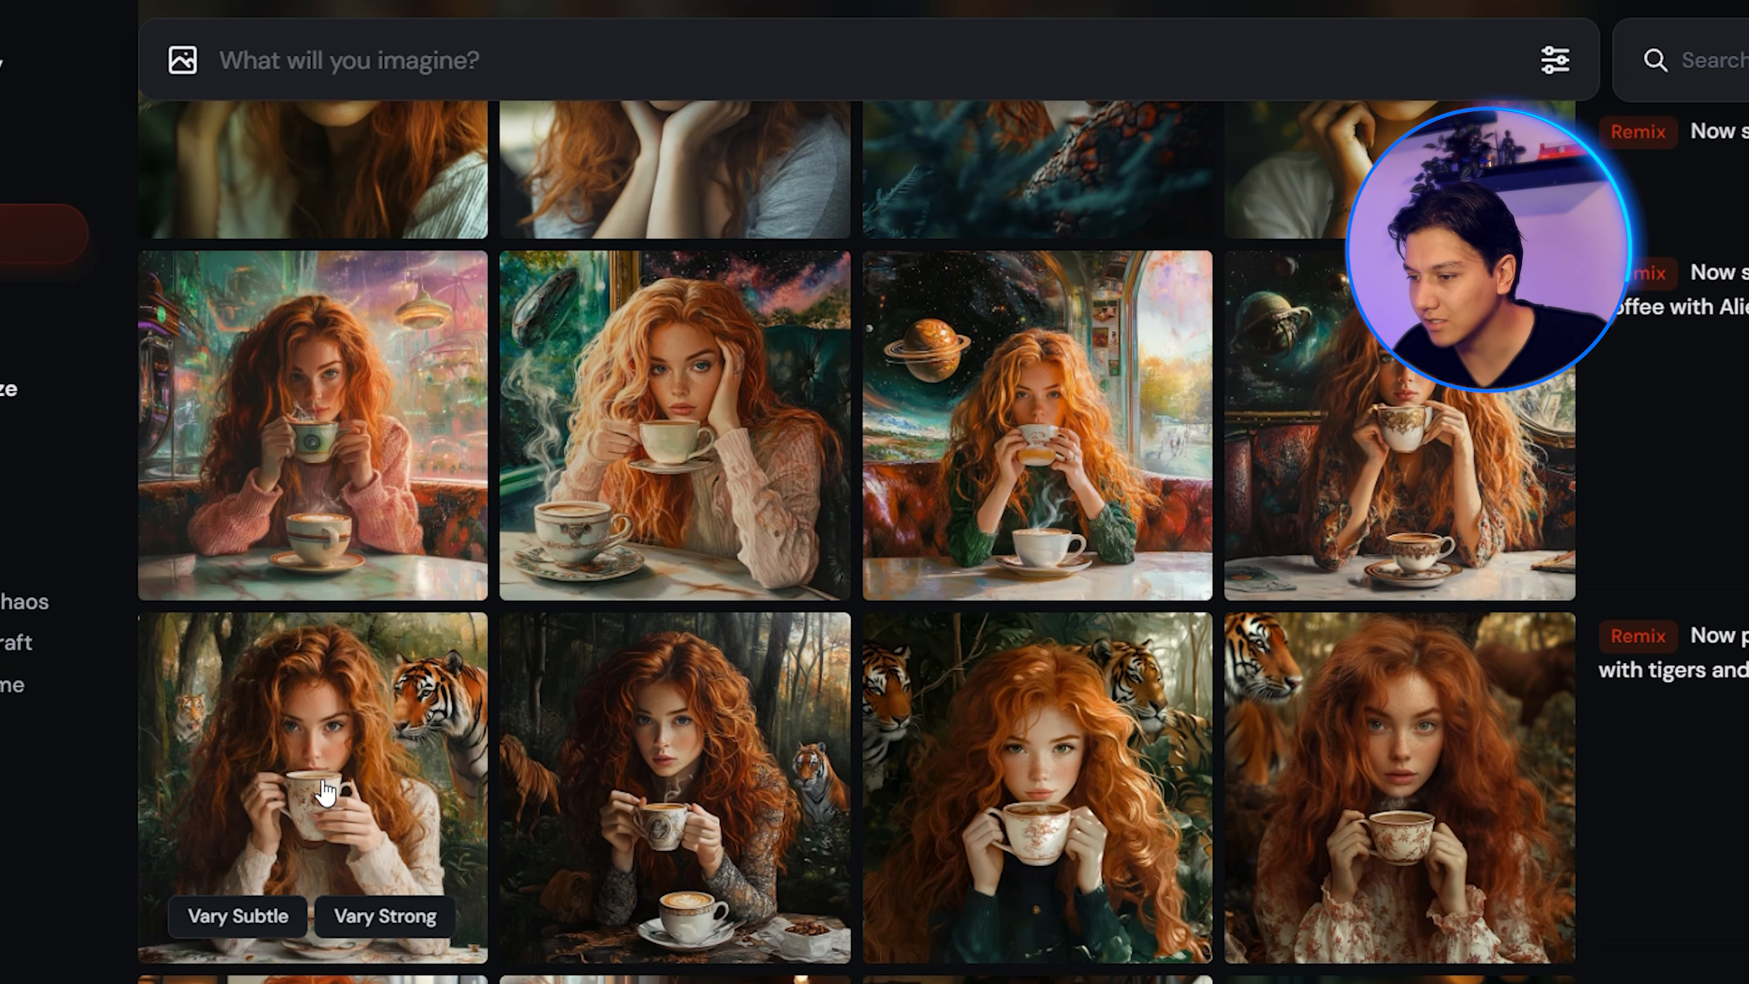
- Open the white-sweater forest image with tigers and remix it into a fire kingdom scene with demons around her
{"action": "scroll", "coordinate": [517, 748], "scroll_direction": "down", "scroll_amount": 5}
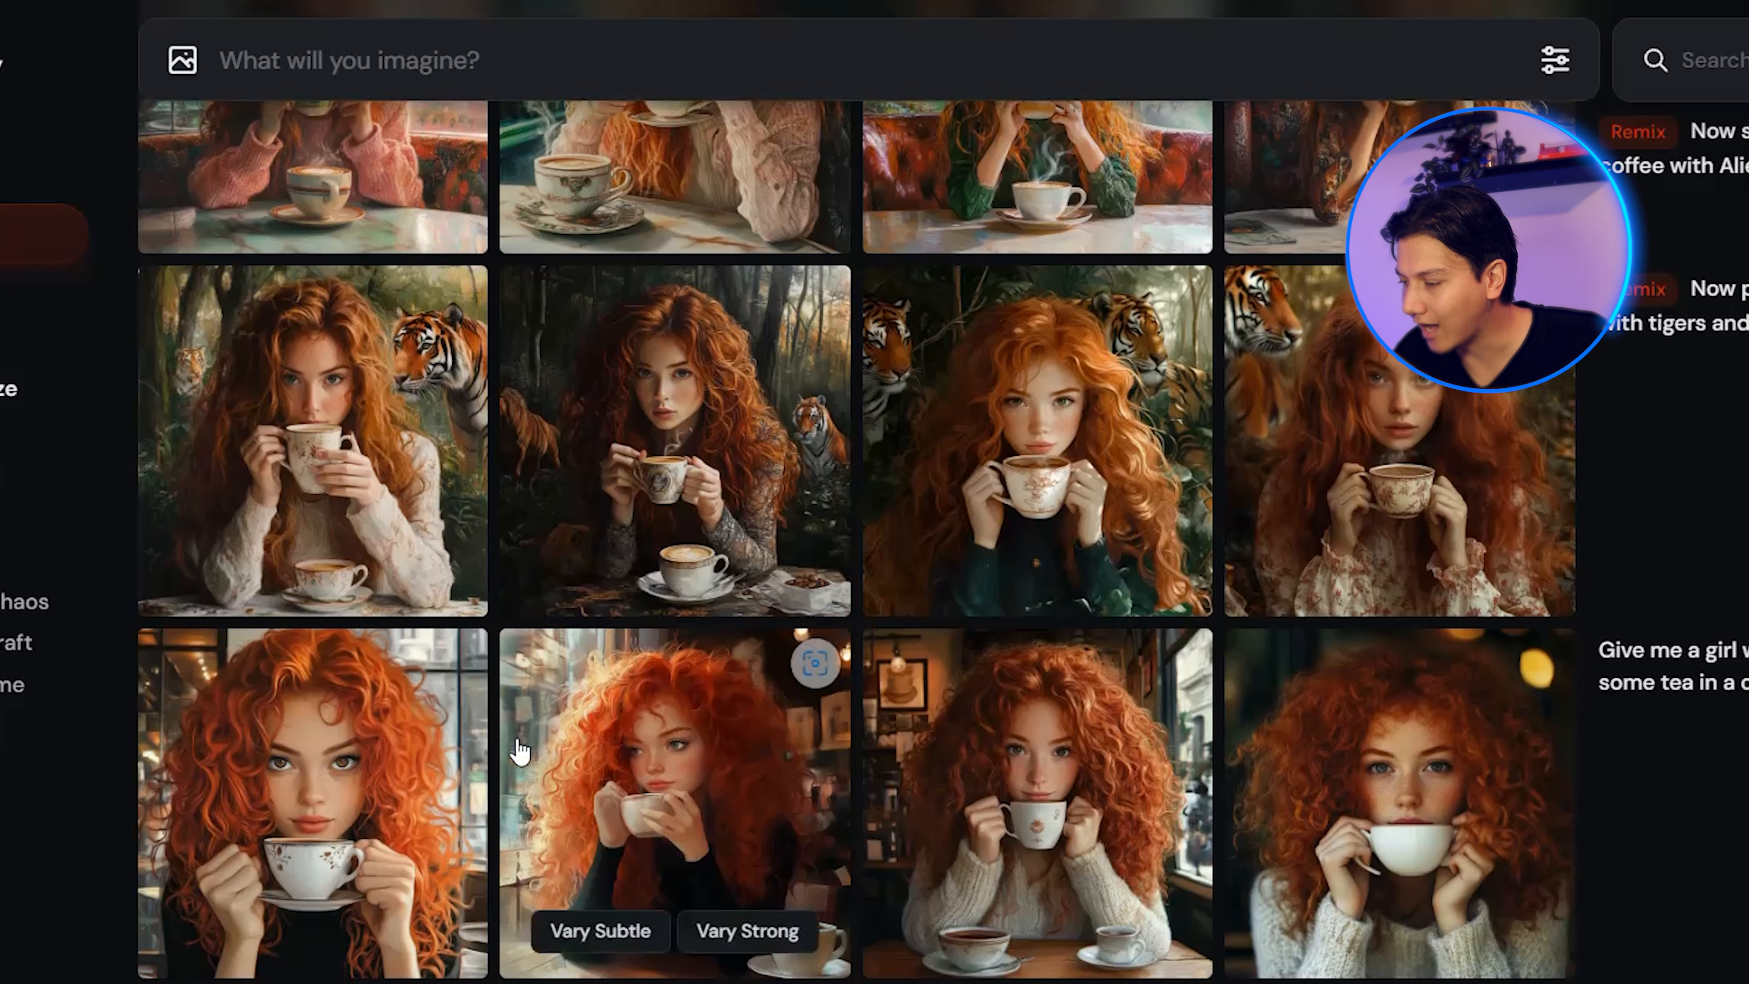
{"action": "left_click", "coordinate": [328, 416]}
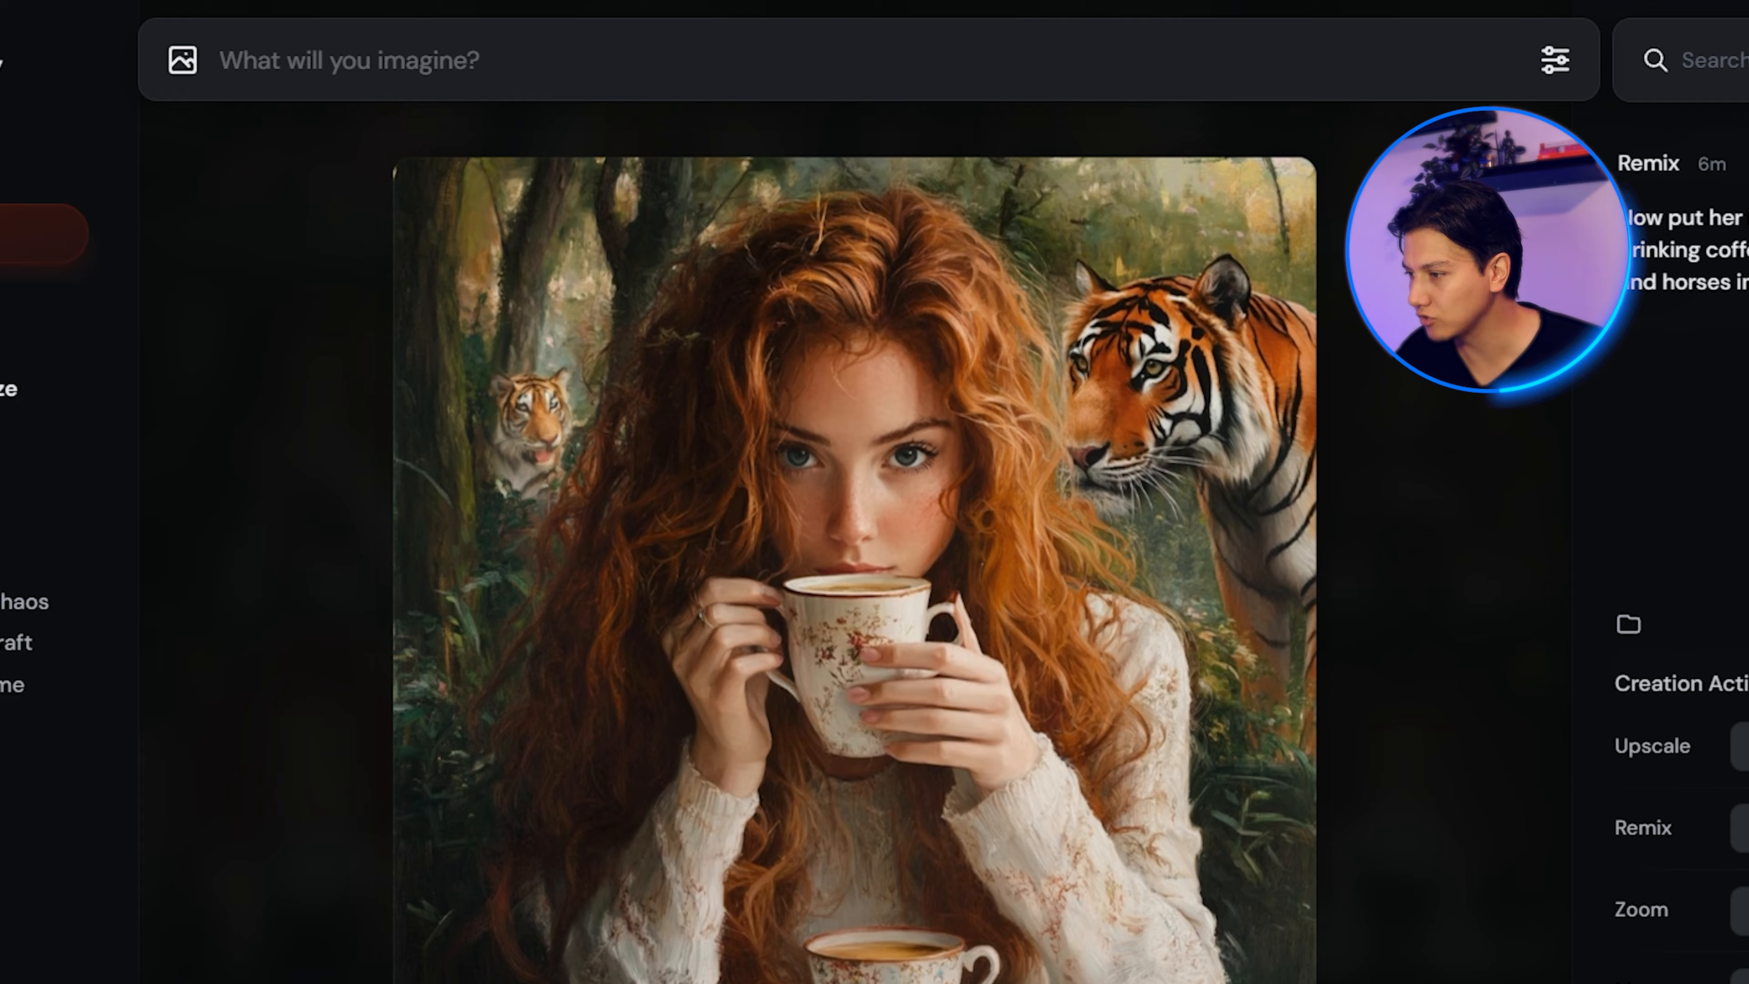
{"action": "key", "text": "Escape"}
{"action": "left_click", "coordinate": [1484, 422]}
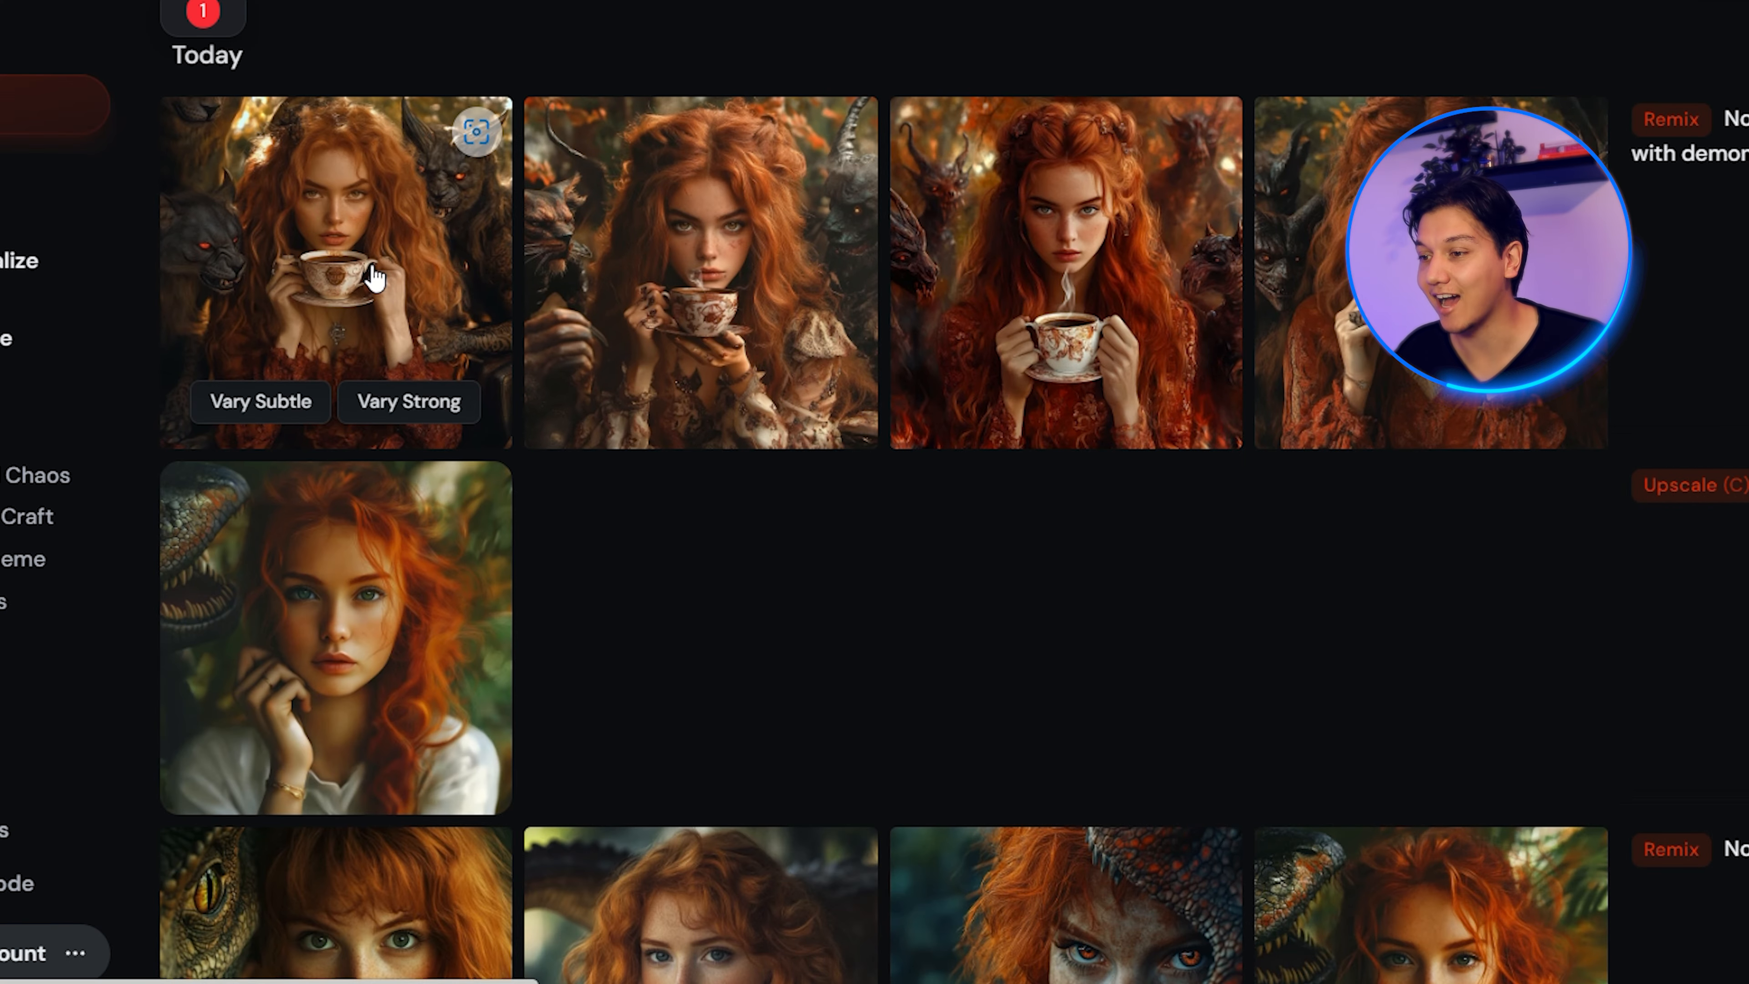
- Open the first fire kingdom result and compare the four demon variations at full size
{"action": "left_click", "coordinate": [375, 279]}
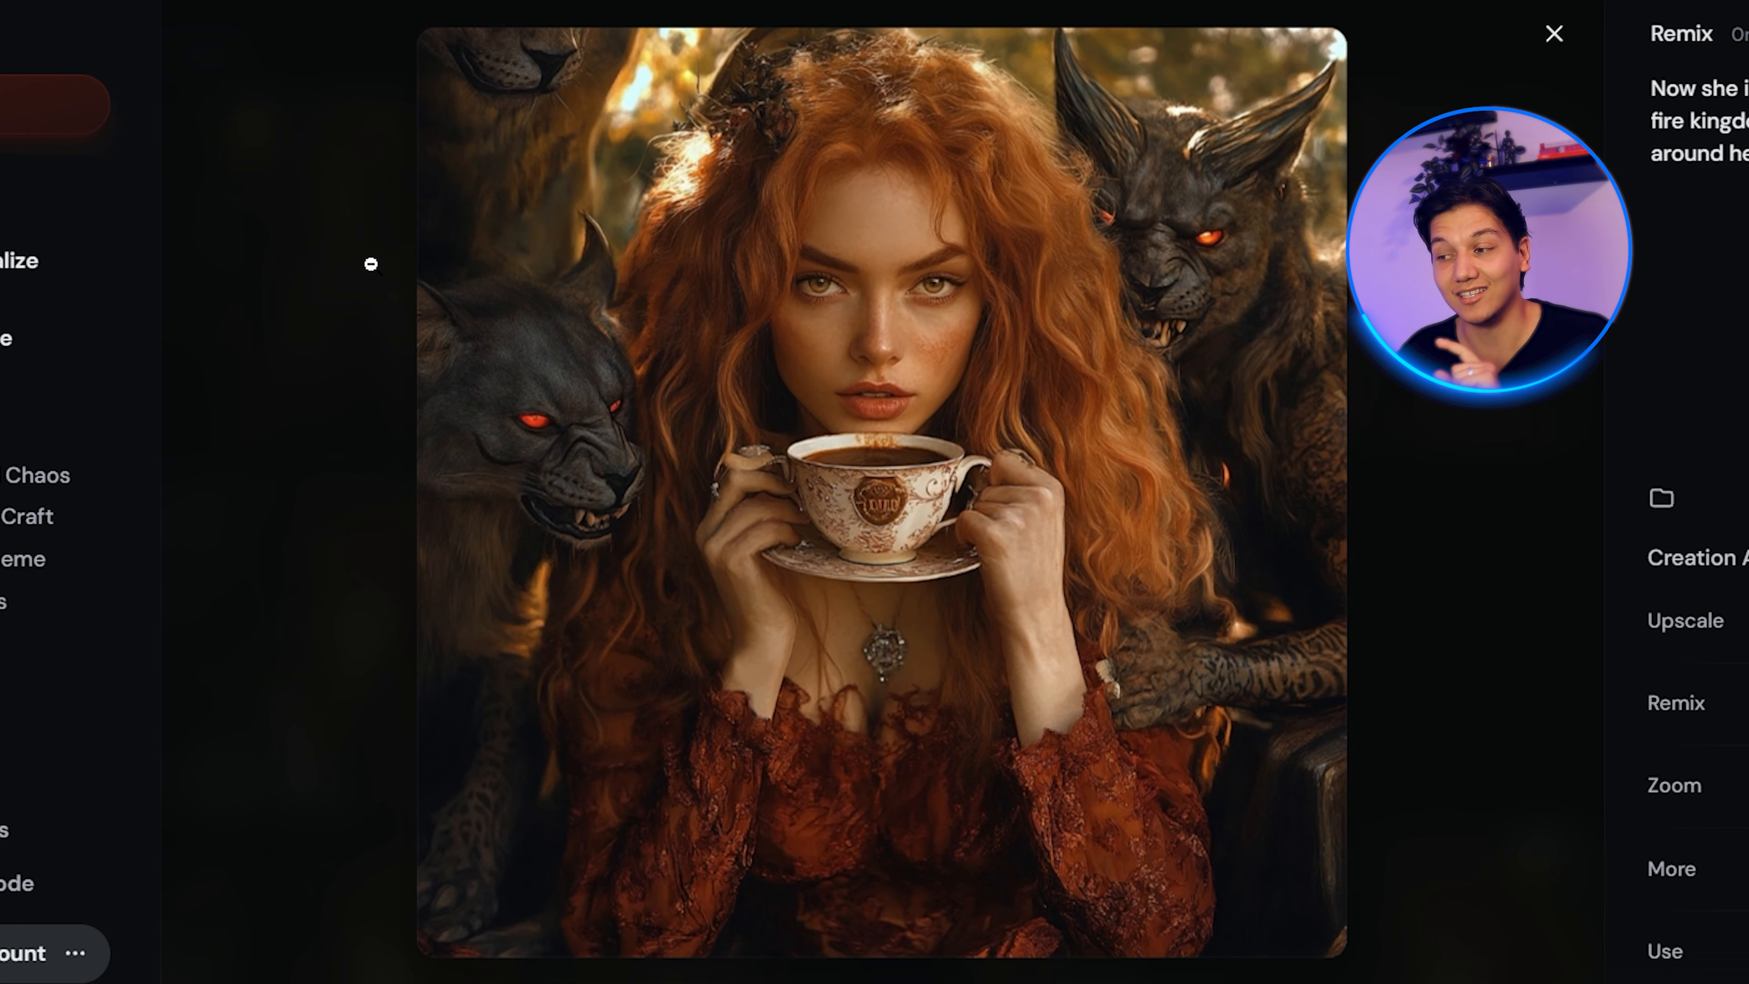
{"action": "key", "text": "Right"}
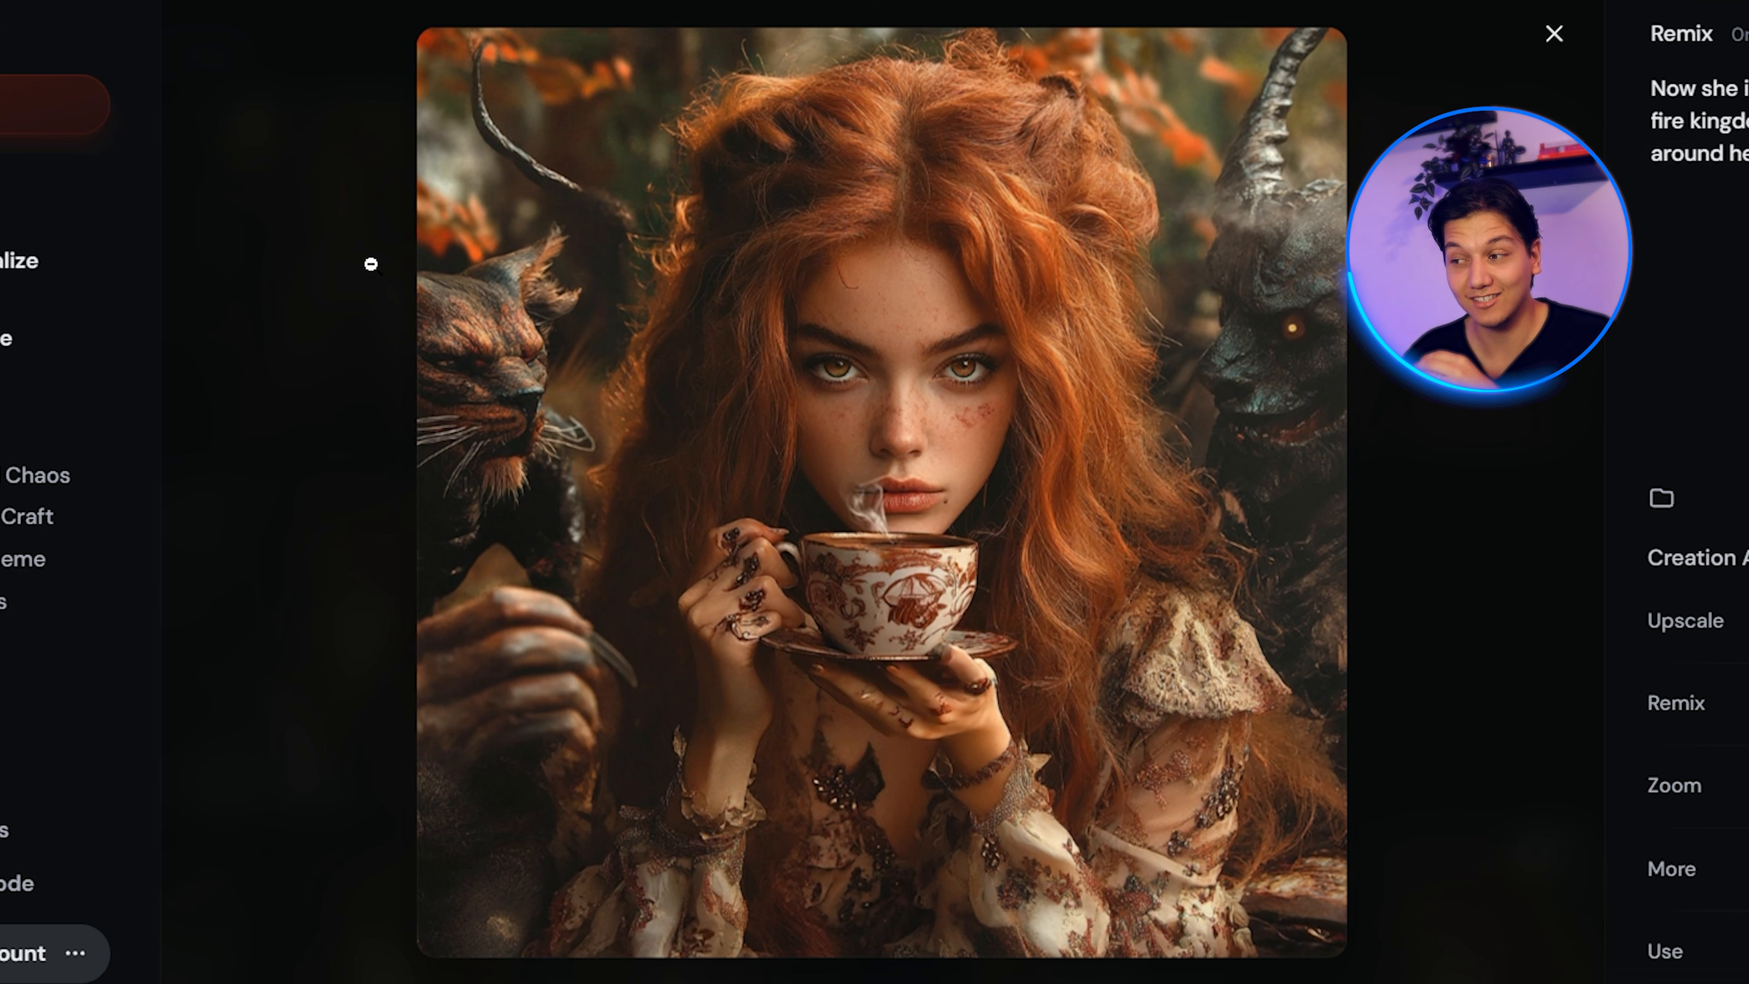
{"action": "key", "text": "Right"}
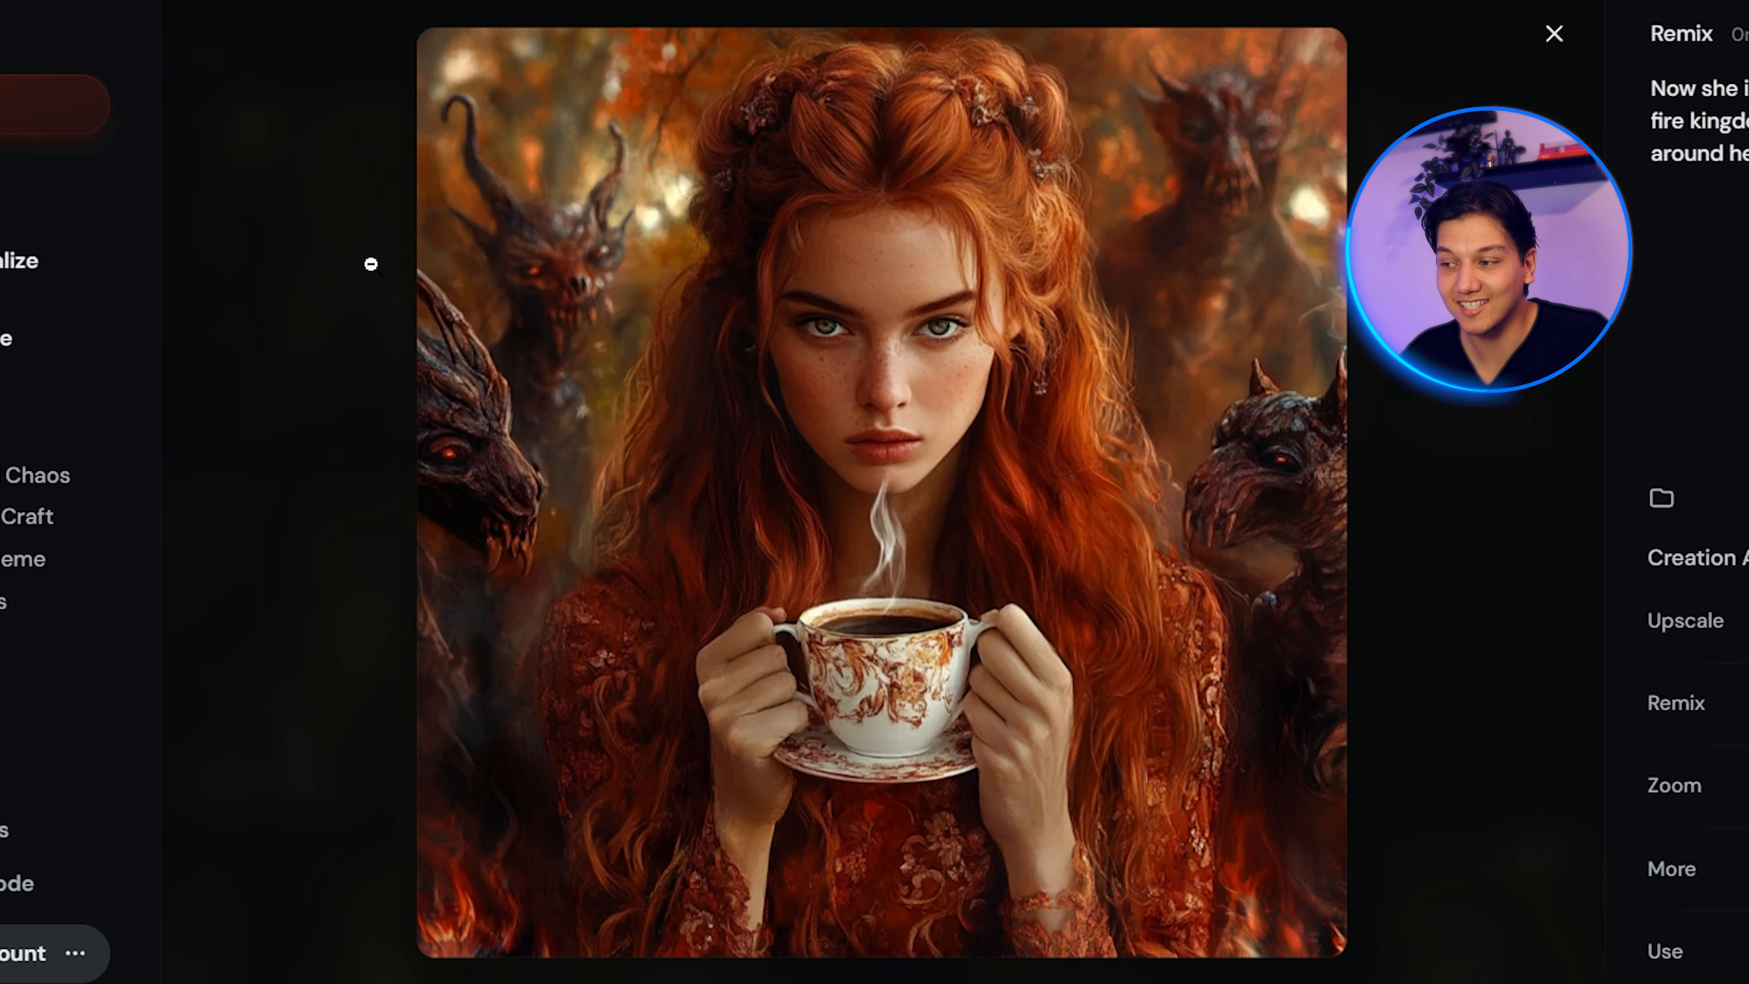
{"action": "key", "text": "Right"}
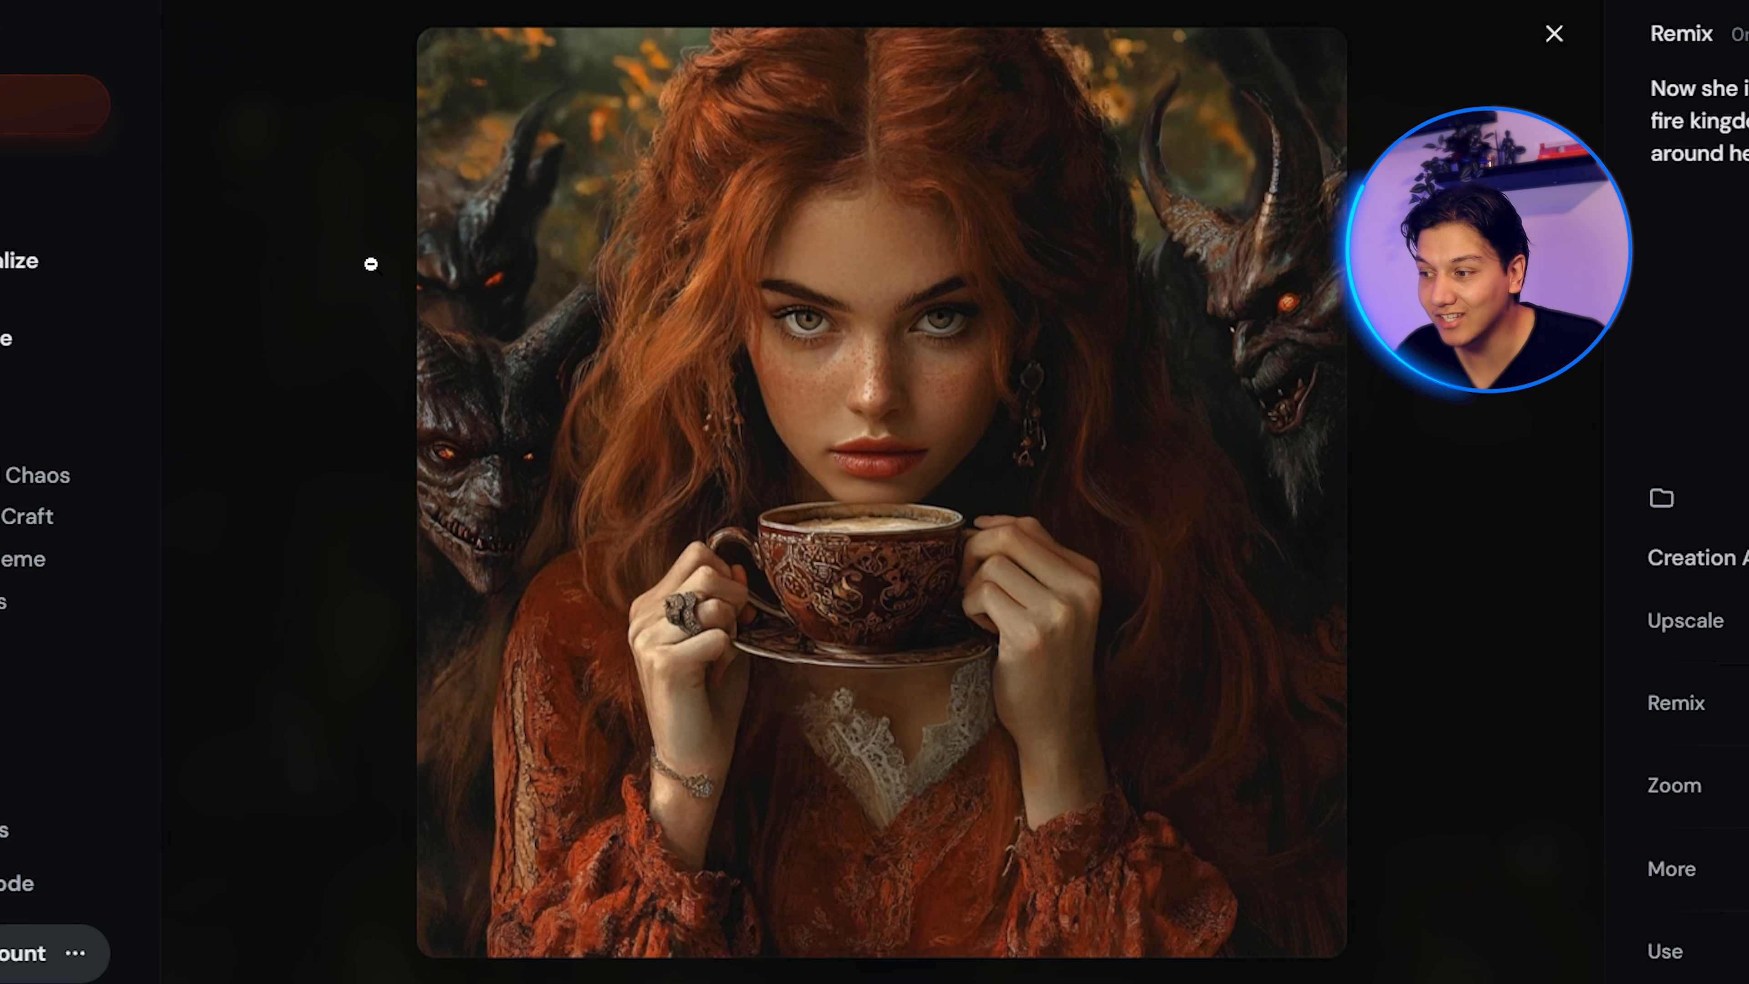
{"action": "key", "text": "Right"}
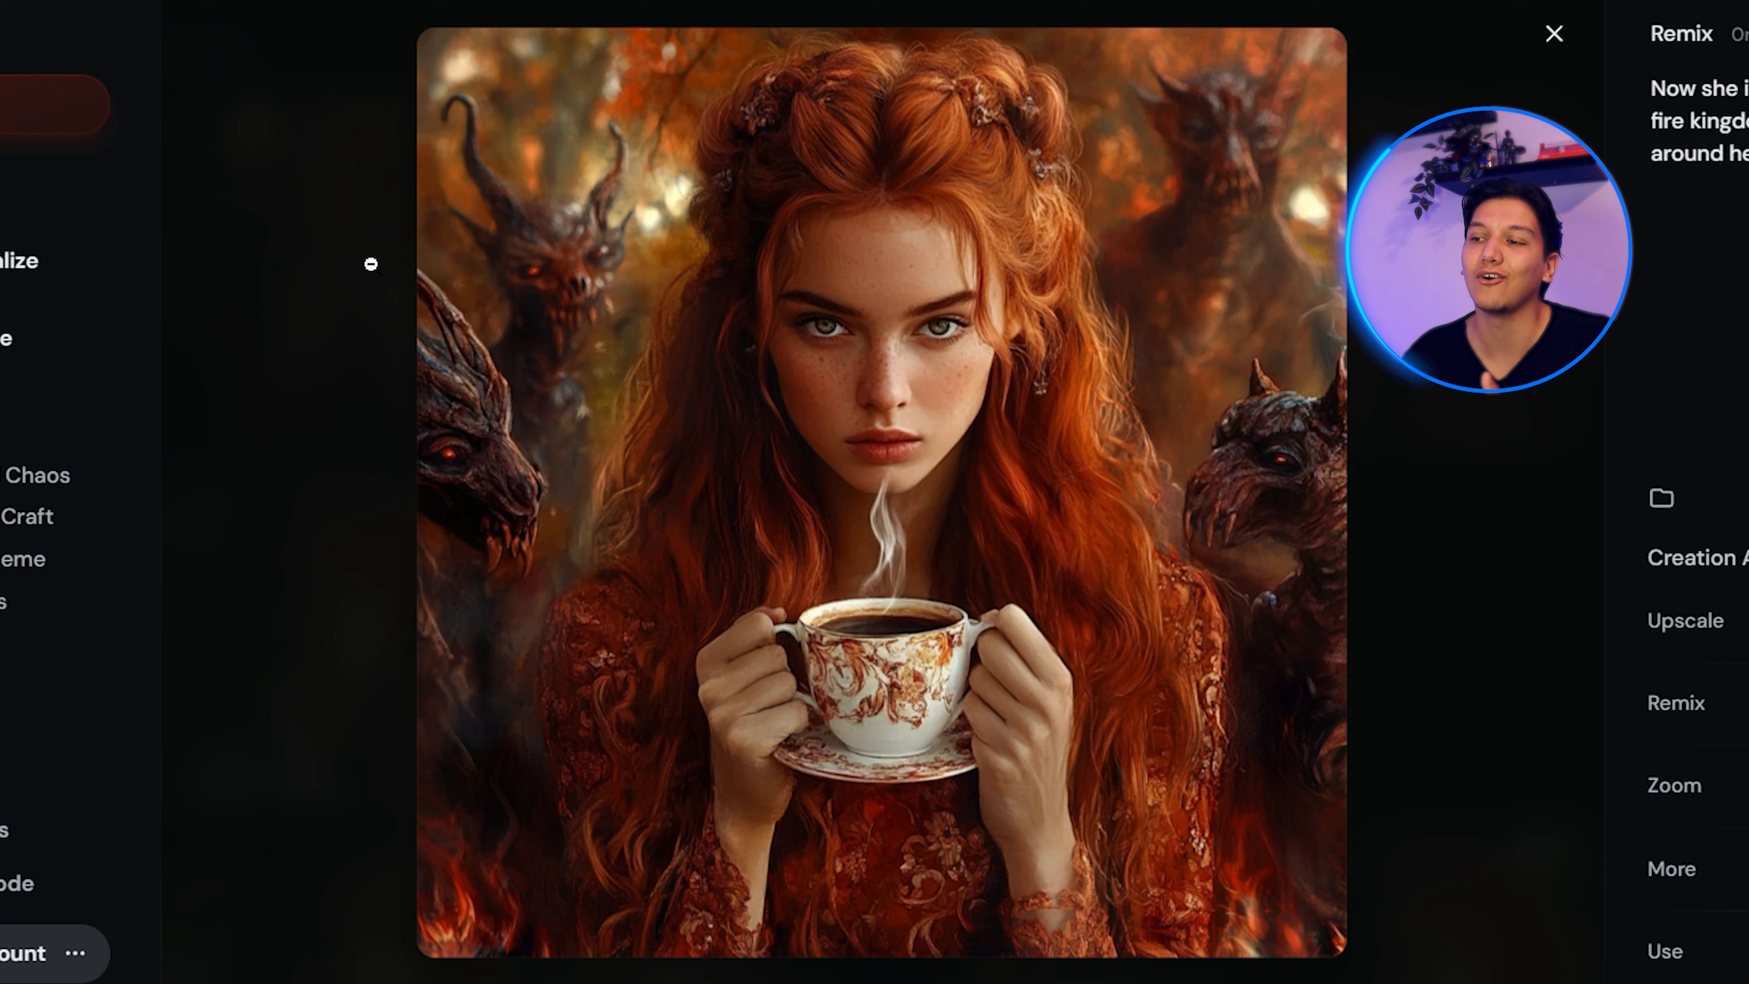
{"action": "key", "text": "Right"}
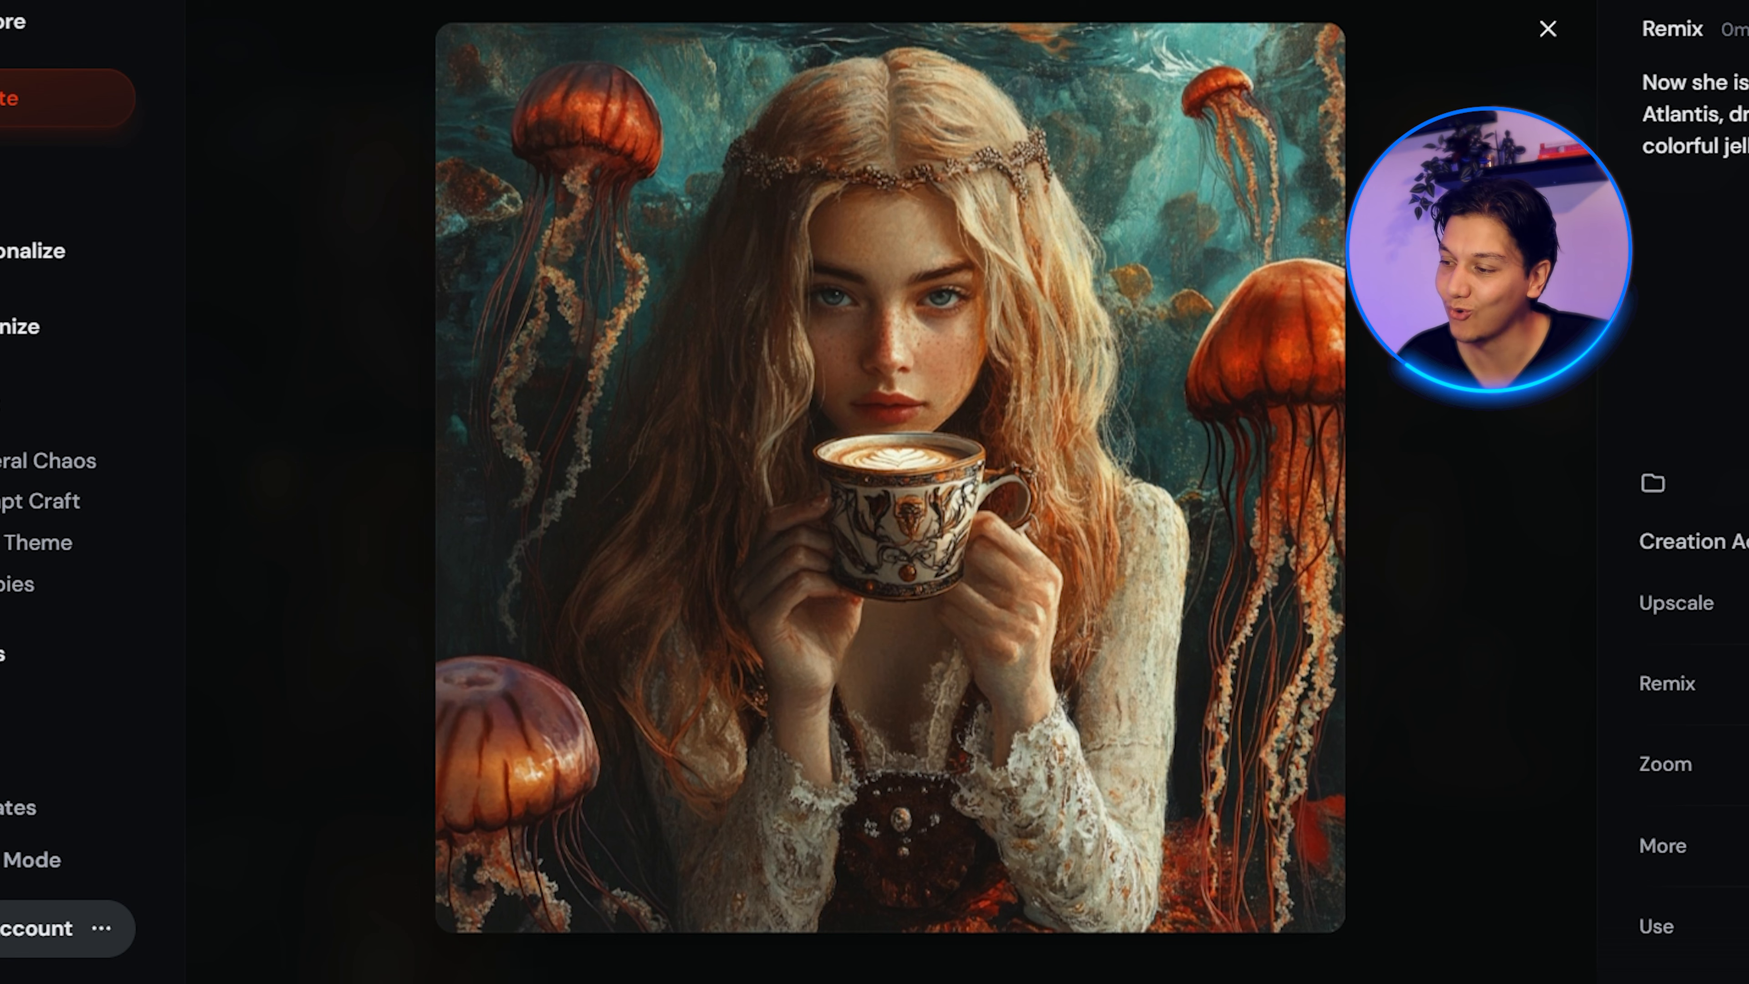
- Browse the Atlantis variations with jellyfish at full size, returning to the blonde-haired one
{"action": "key", "text": "Right"}
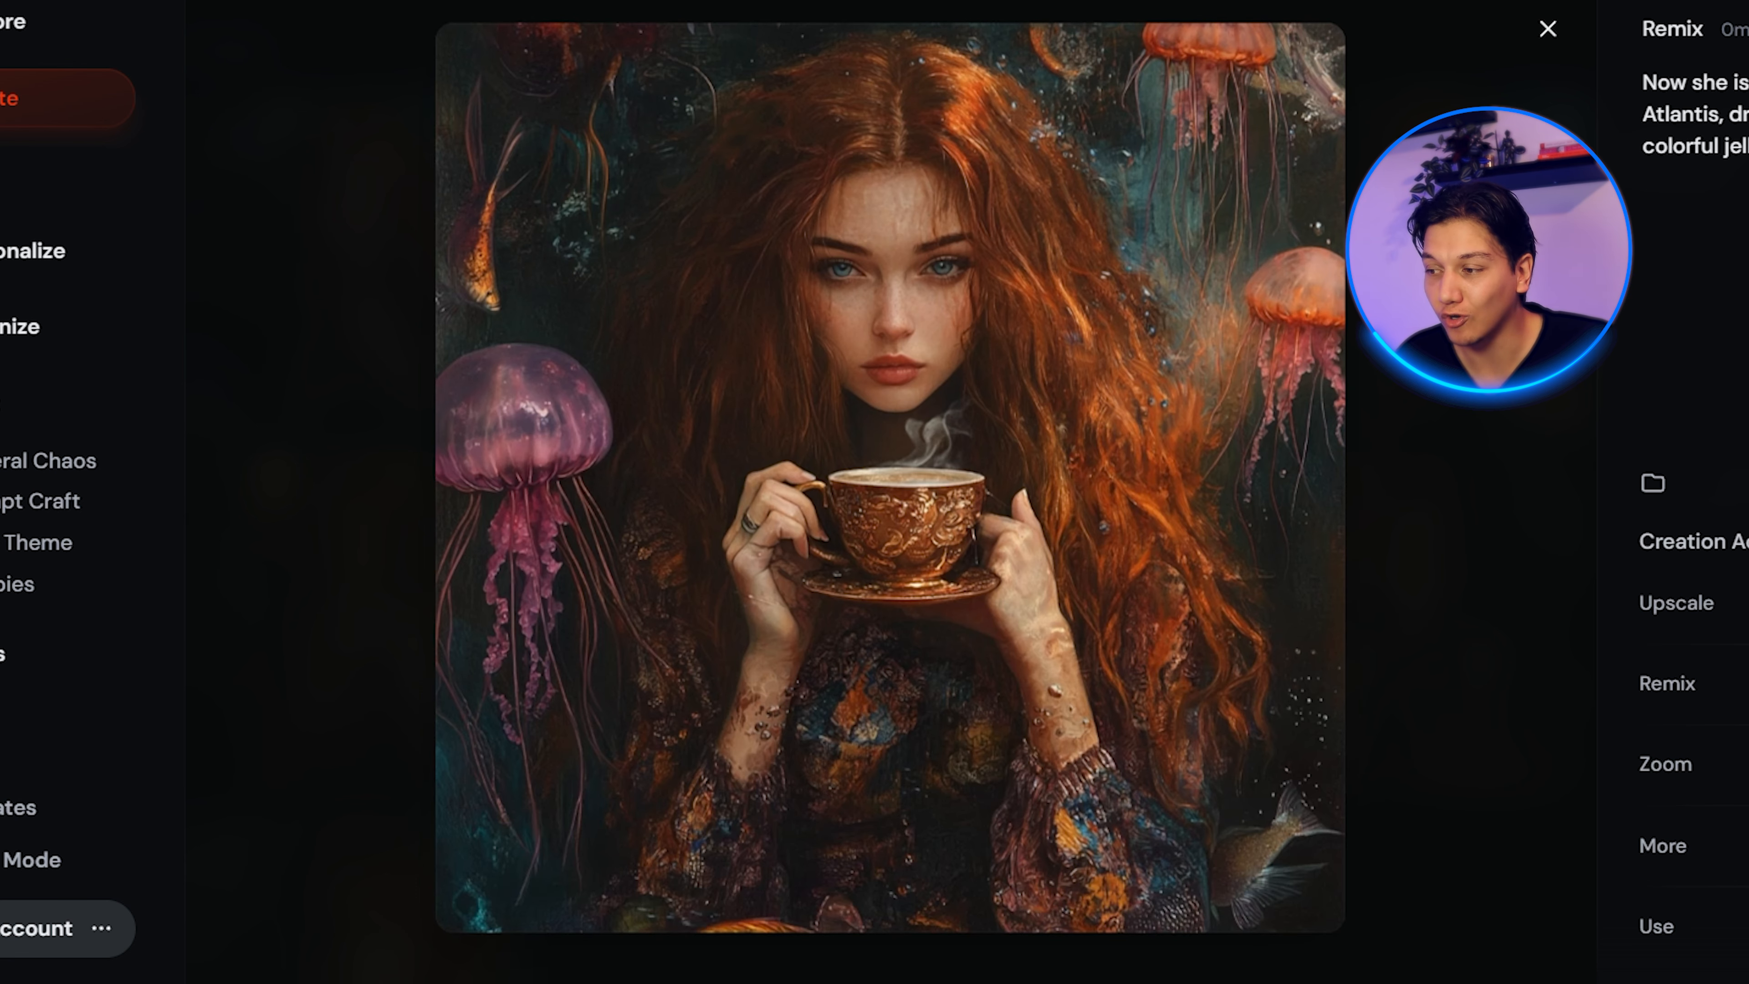
{"action": "key", "text": "Right"}
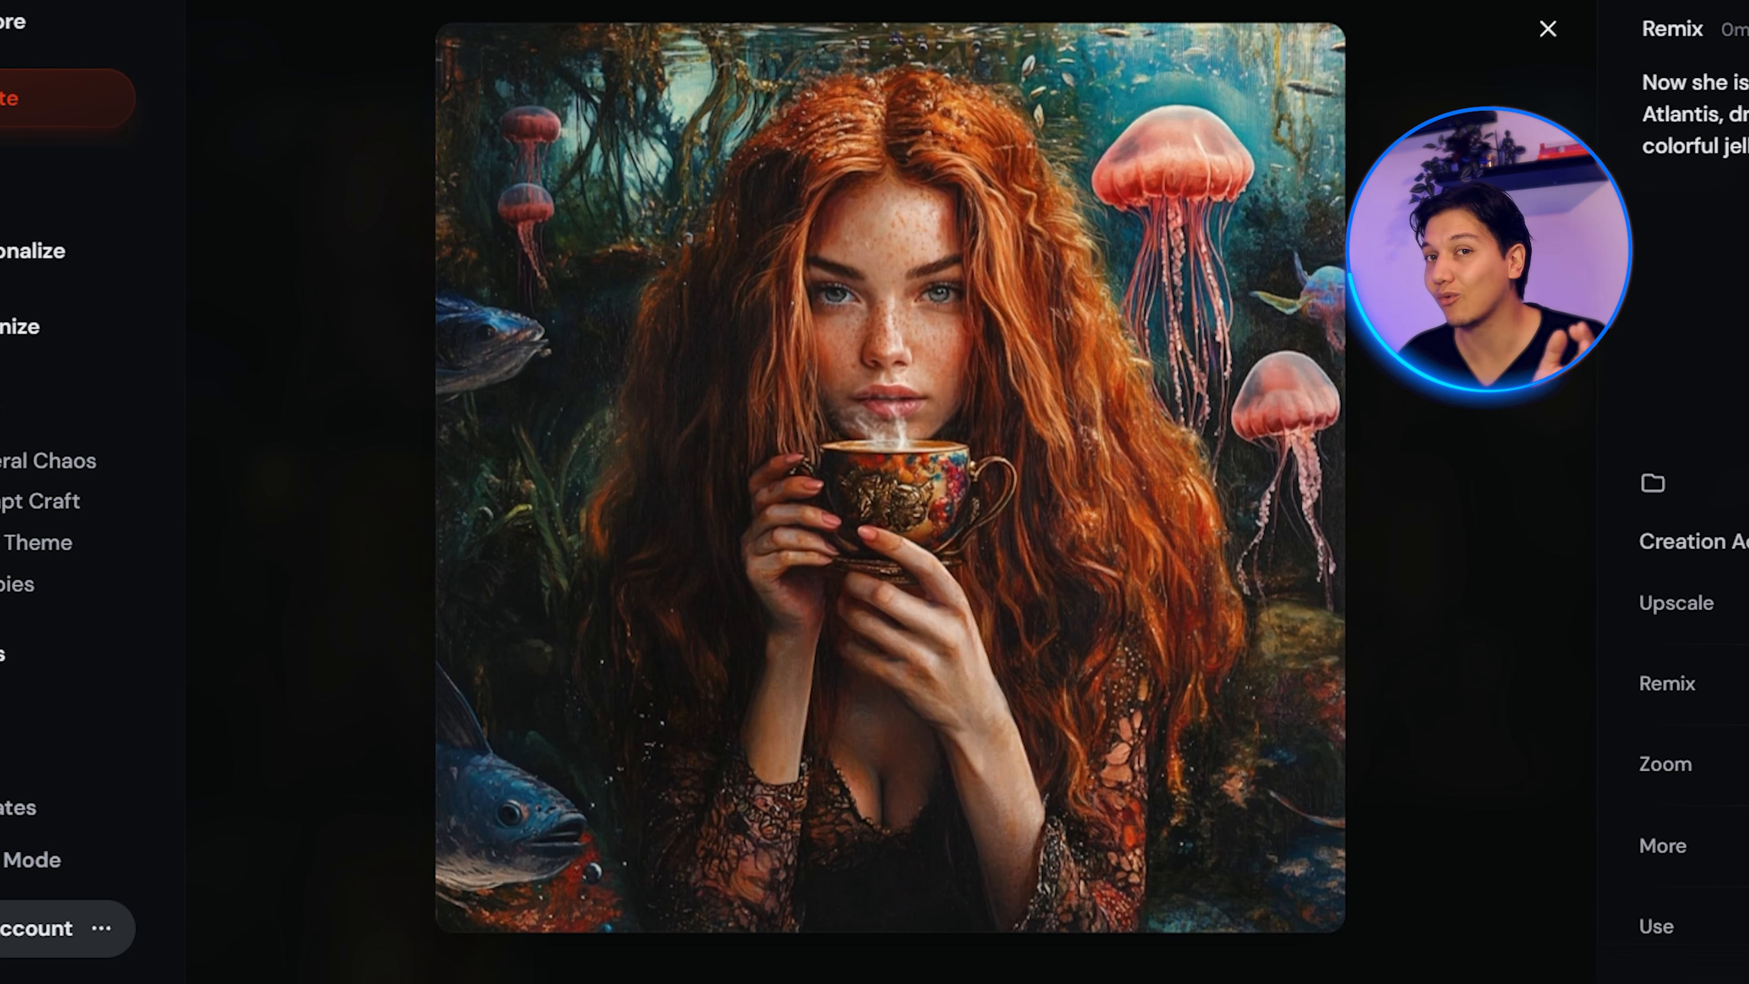
{"action": "key", "text": "Right"}
{"action": "key", "text": "Right"}
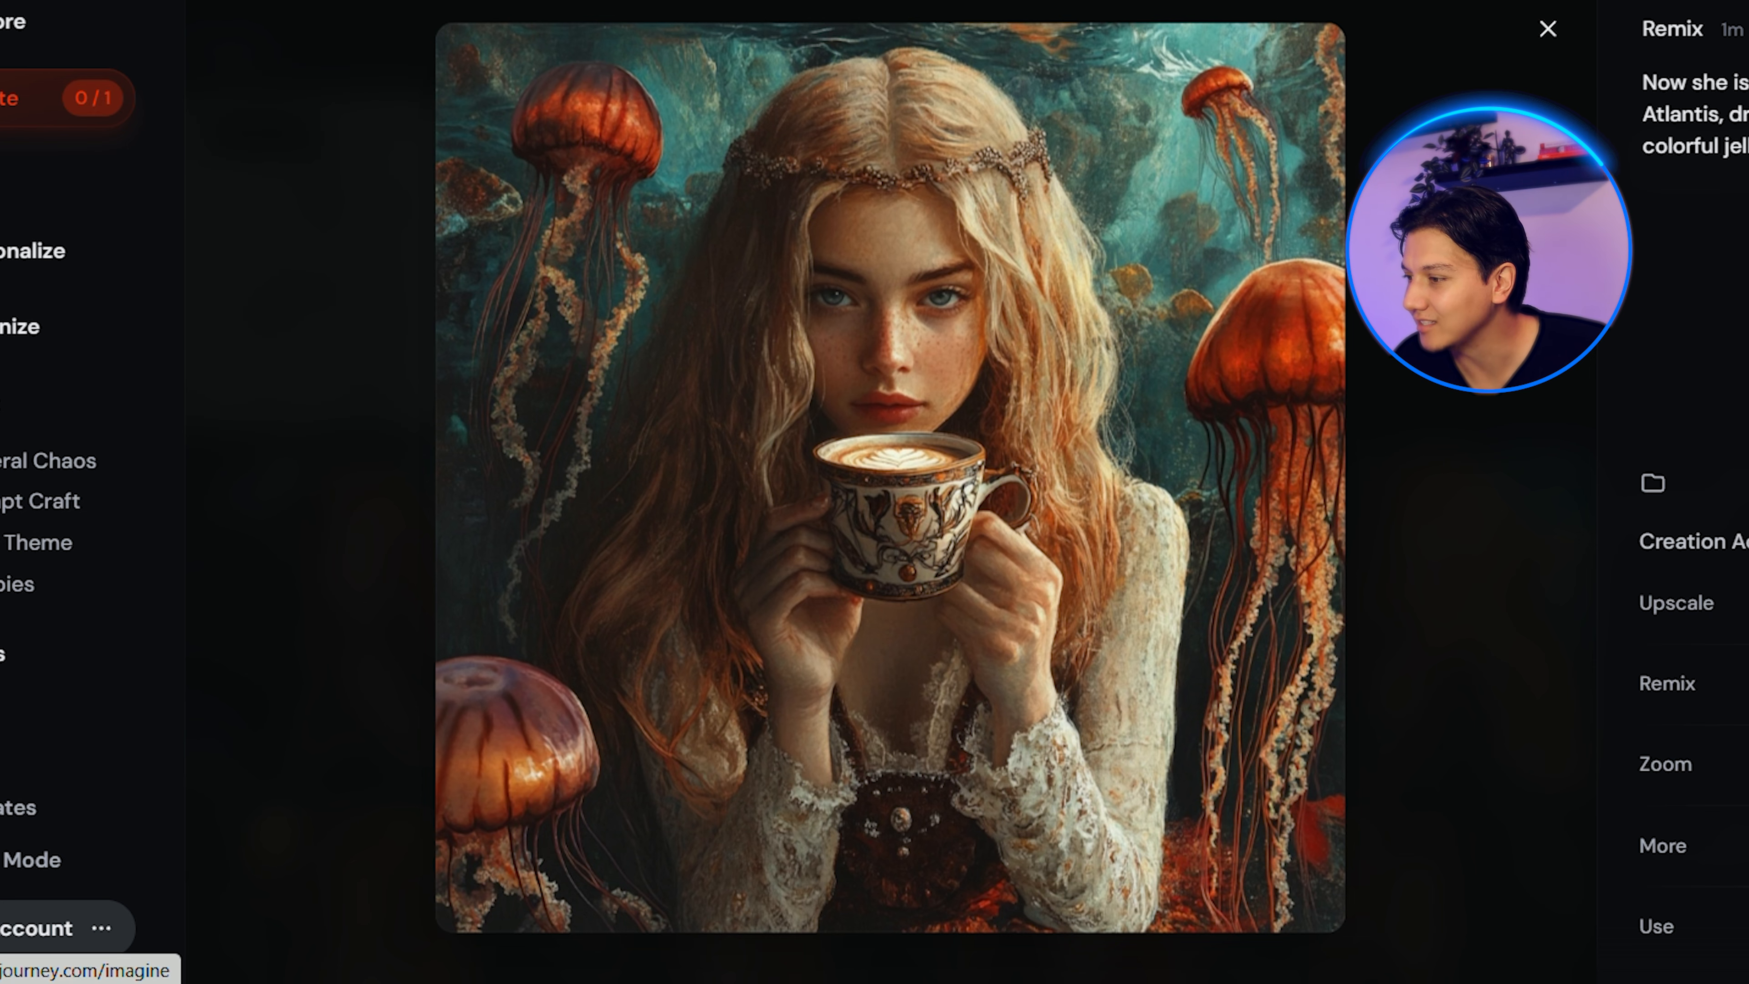
- View the Creative upscale of the blonde Atlantis image and inspect the cup and hands up close
{"action": "key", "text": "Escape"}
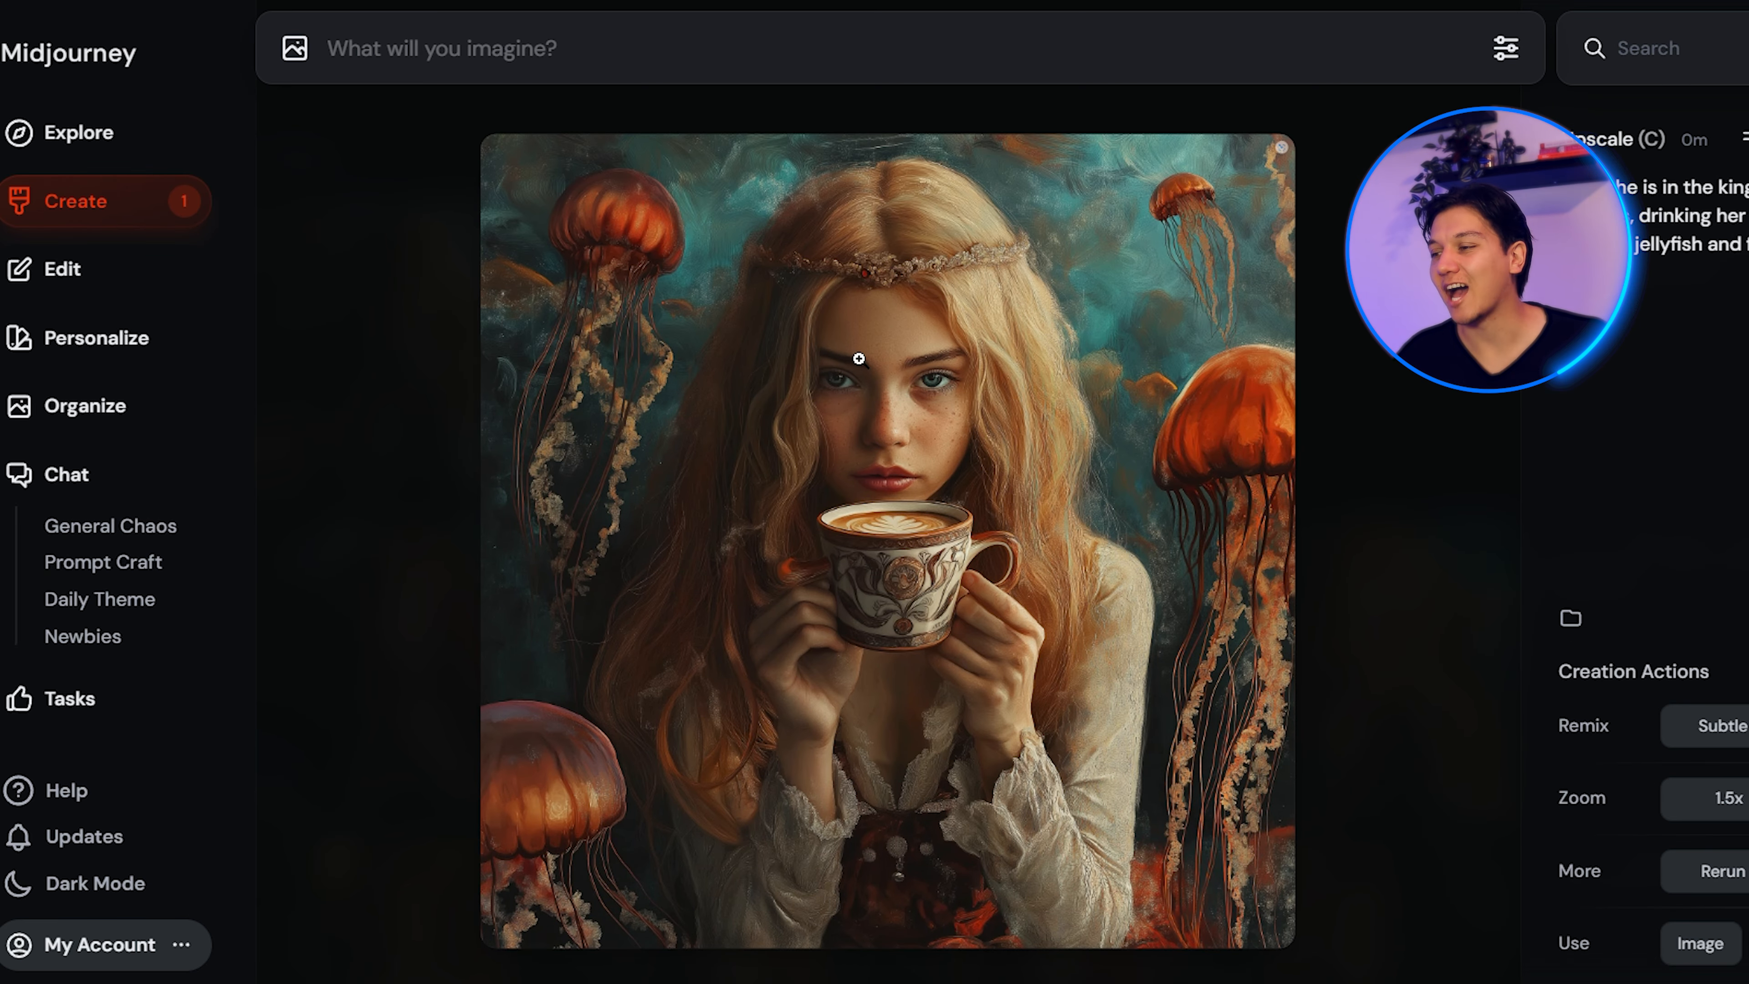
{"action": "left_click", "coordinate": [755, 782]}
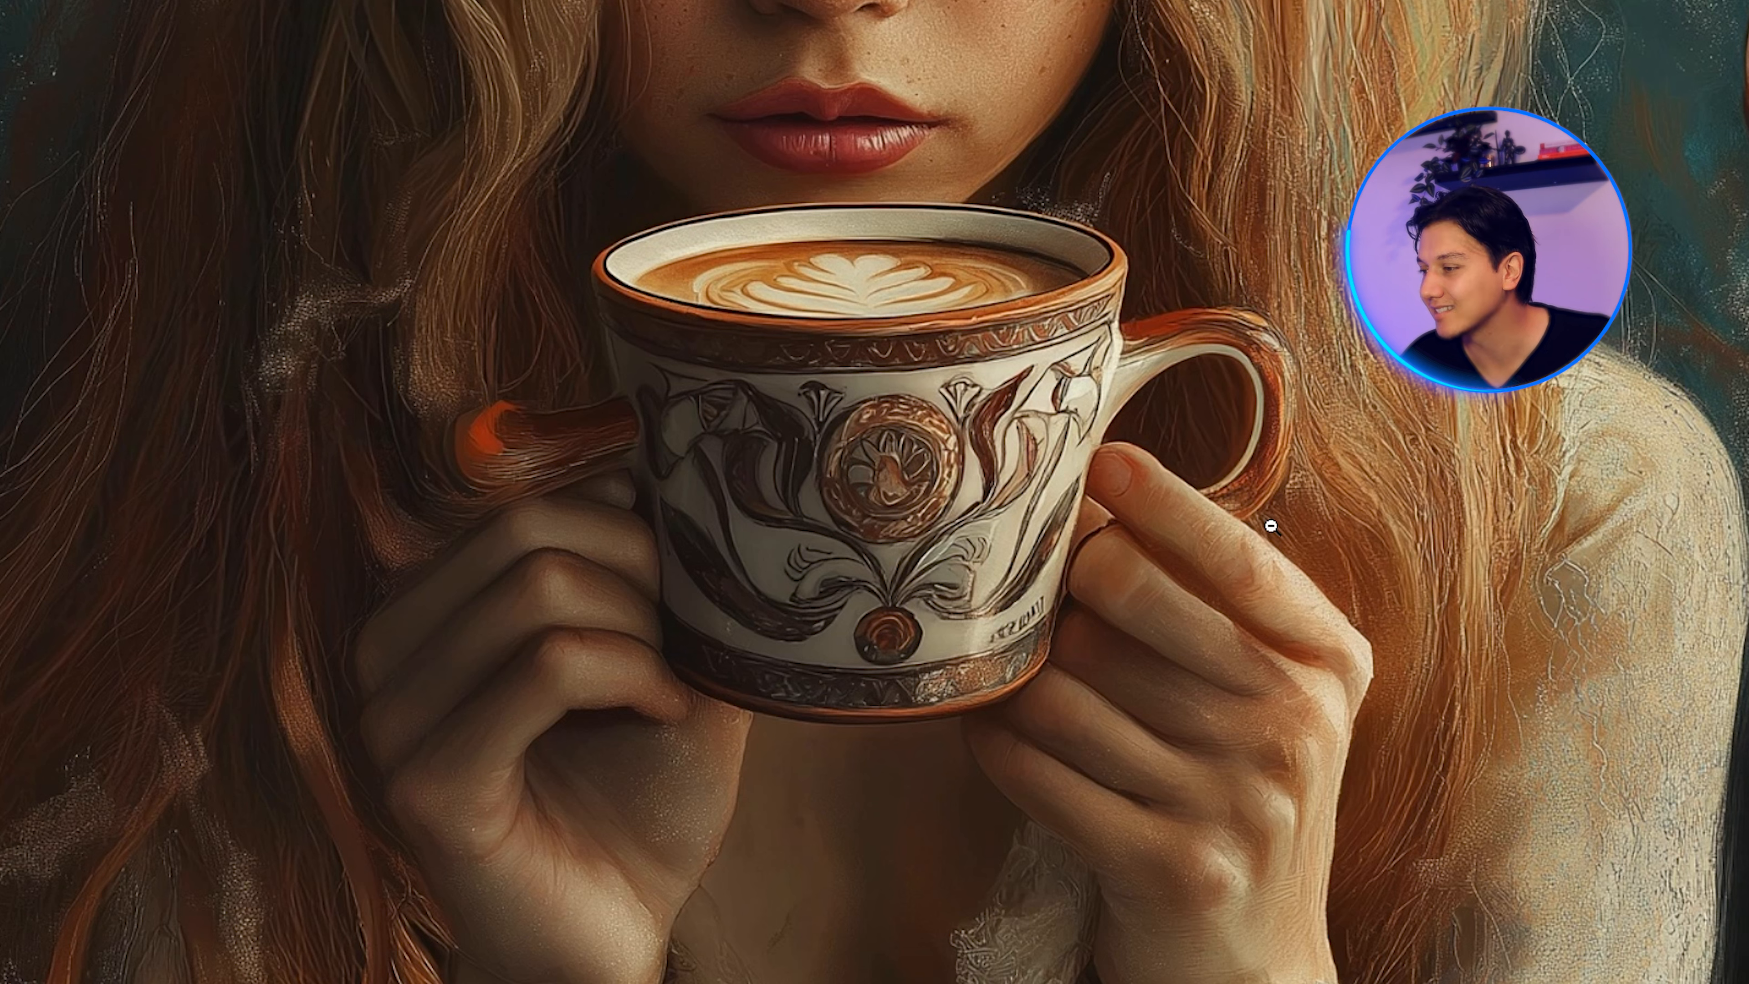
{"action": "left_click", "coordinate": [694, 458]}
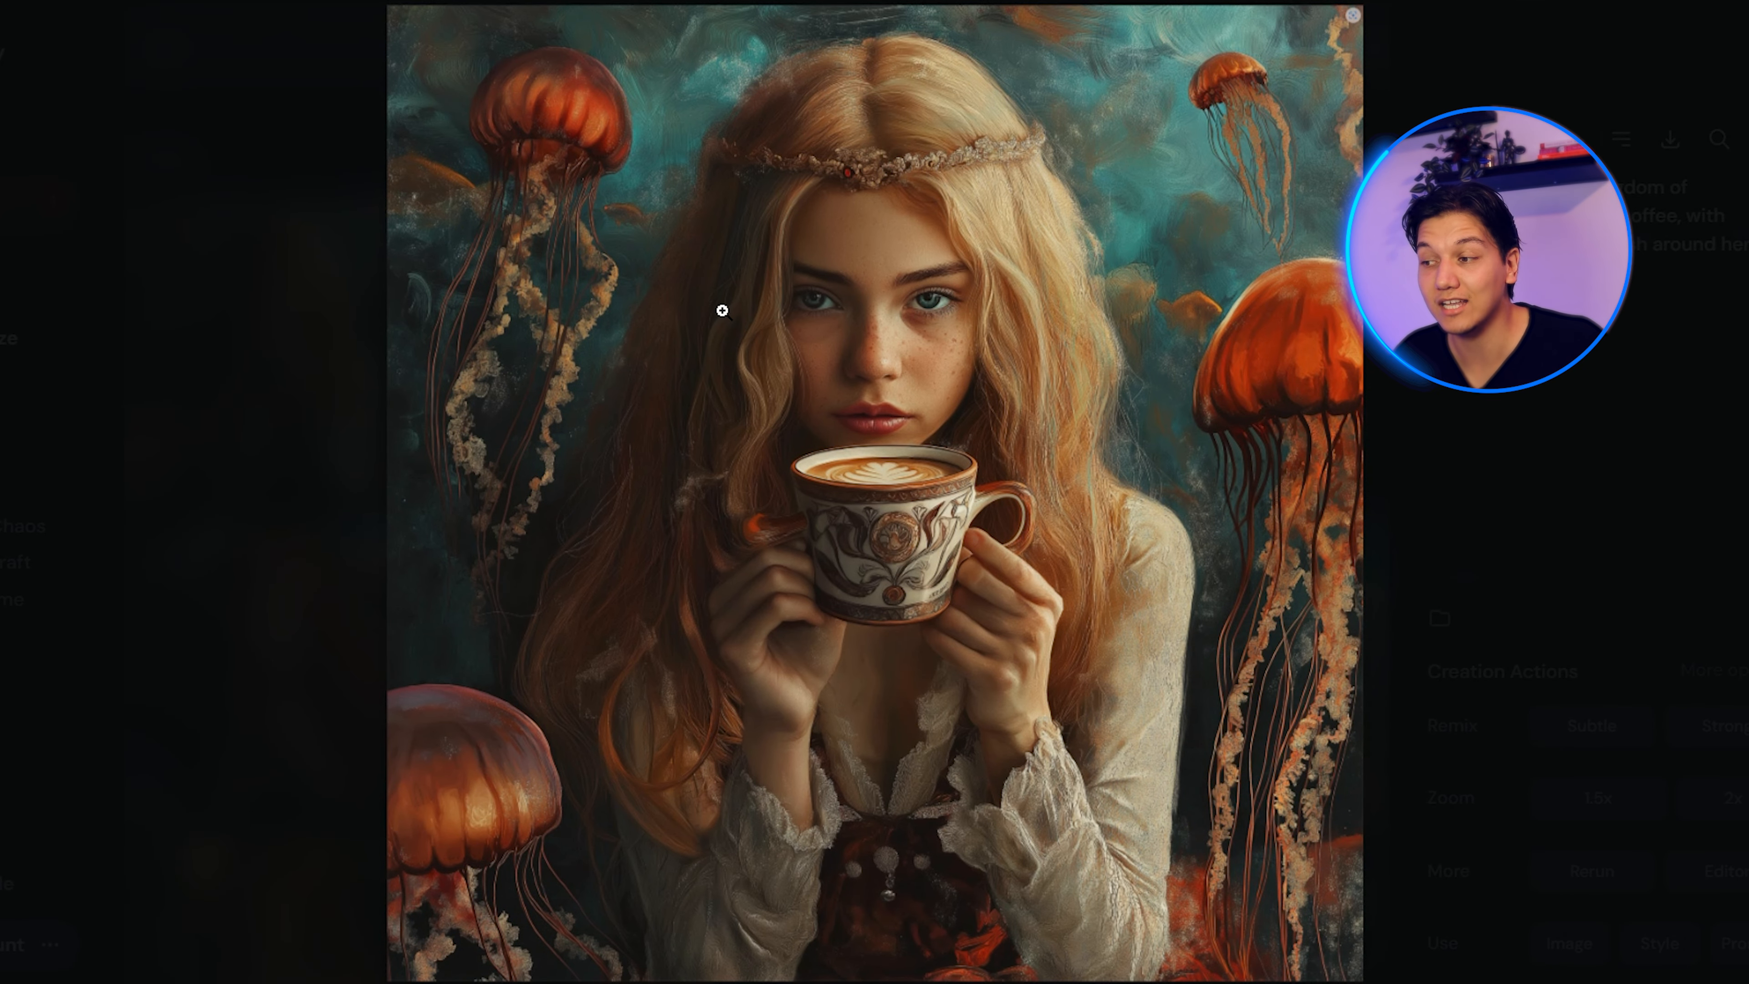